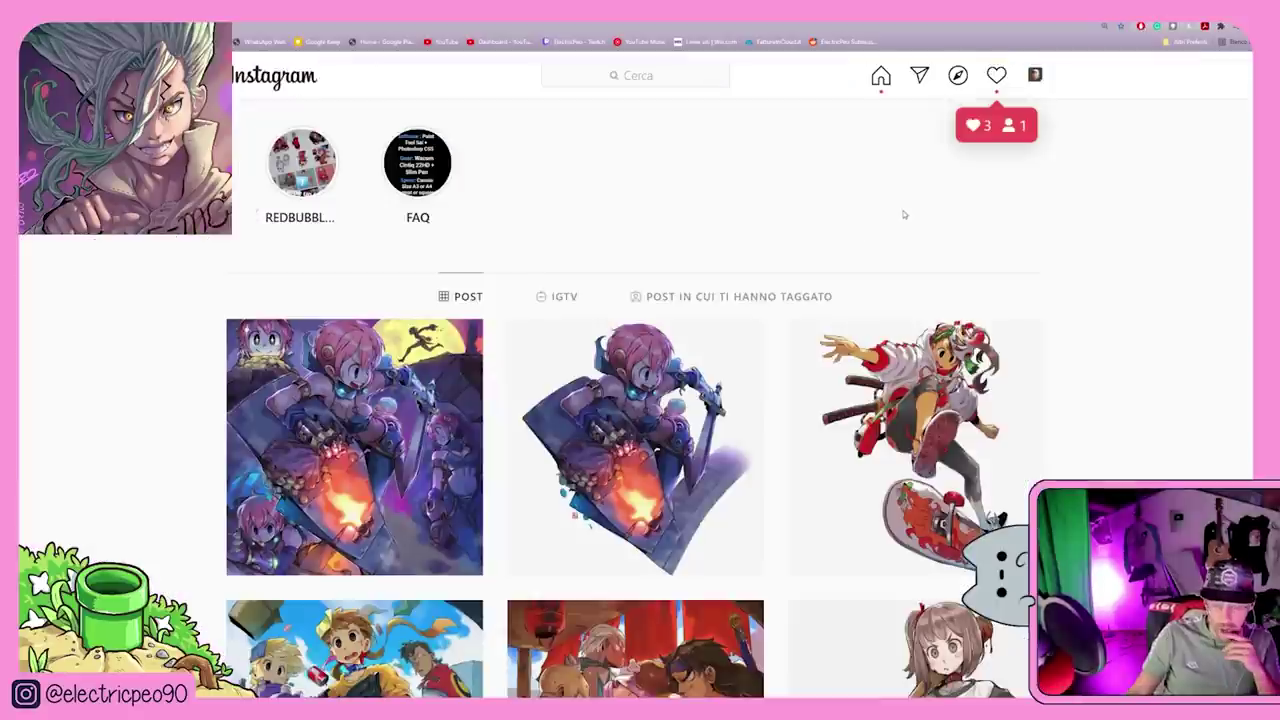
# - Scroll the subreddit feed down to the newest drawing post
pyautogui.scroll(-1, 1000, 216)
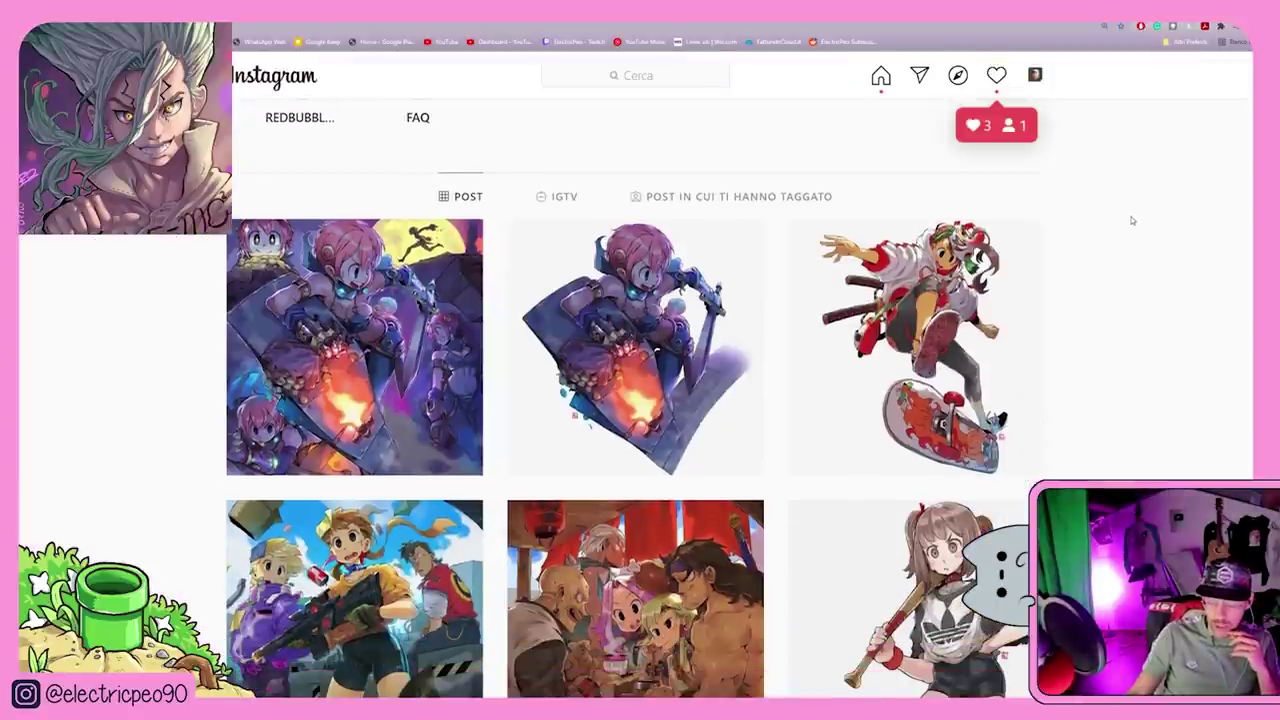
# - Browse down the artist's Instagram illustration grid, then return to the Reddit tab
pyautogui.scroll(-2, 1132, 220)
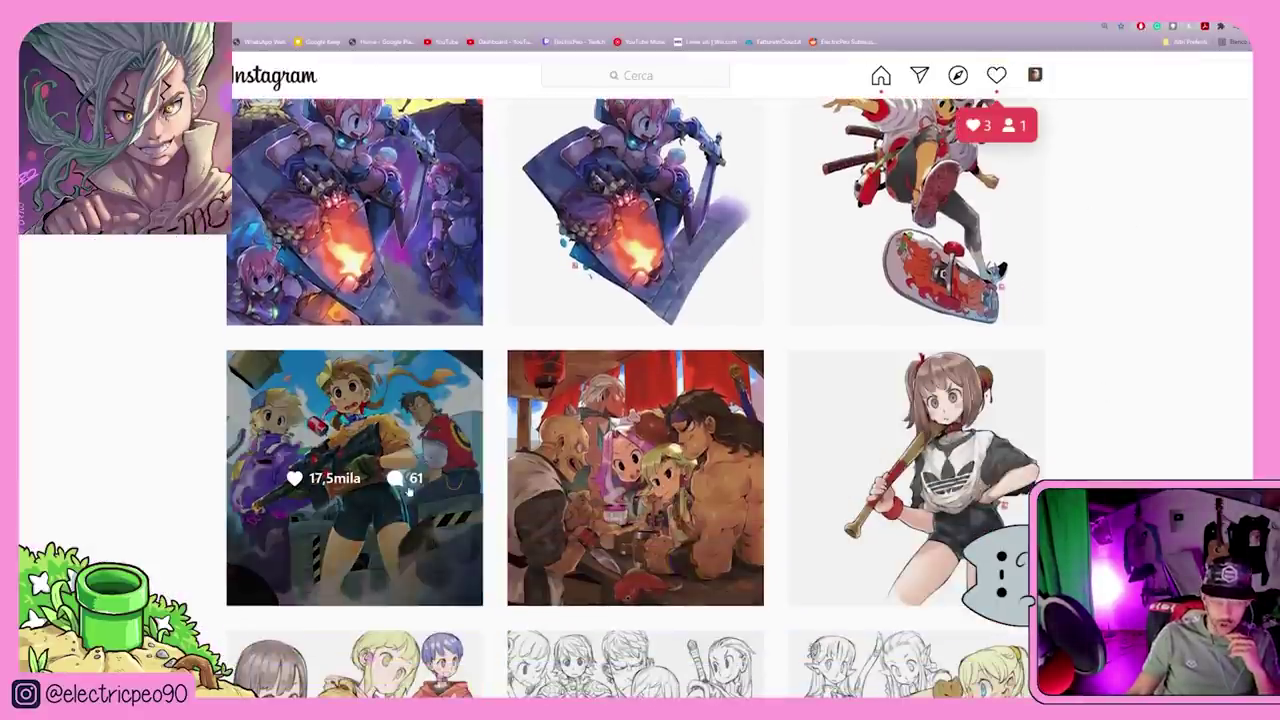
pyautogui.scroll(-3, 408, 490)
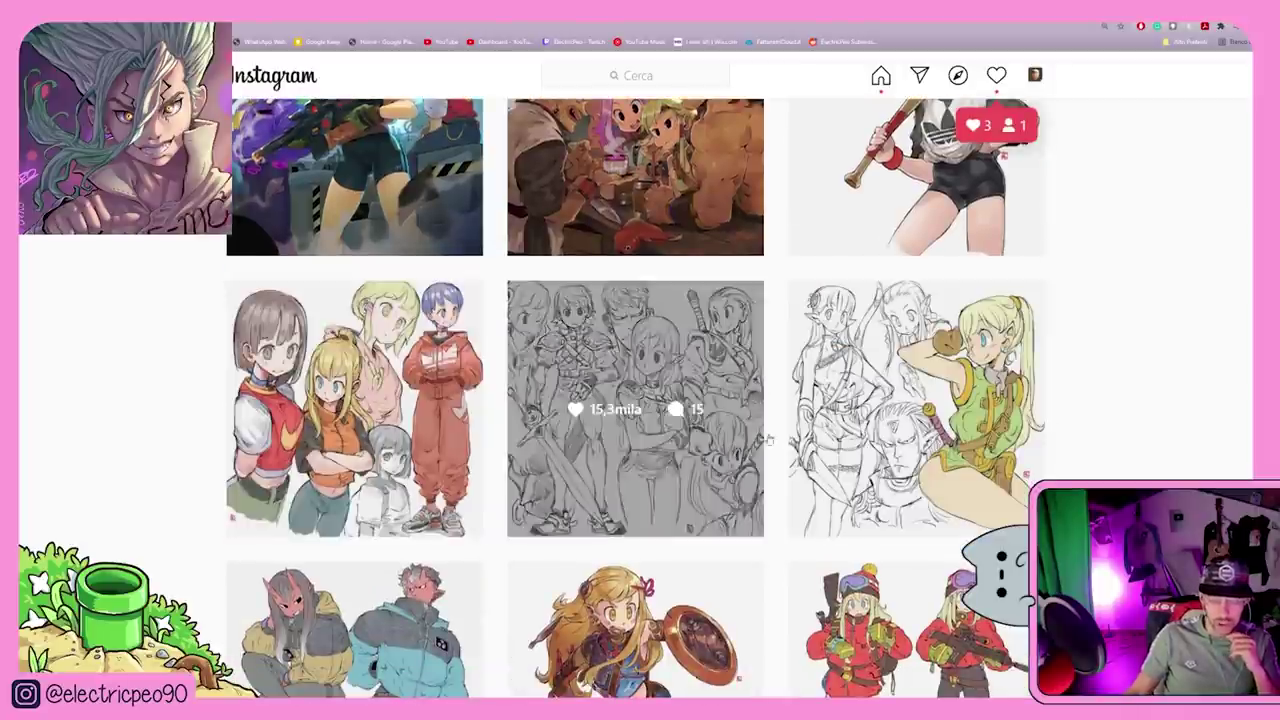
pyautogui.scroll(-2, 768, 440)
pyautogui.scroll(-2, 790, 440)
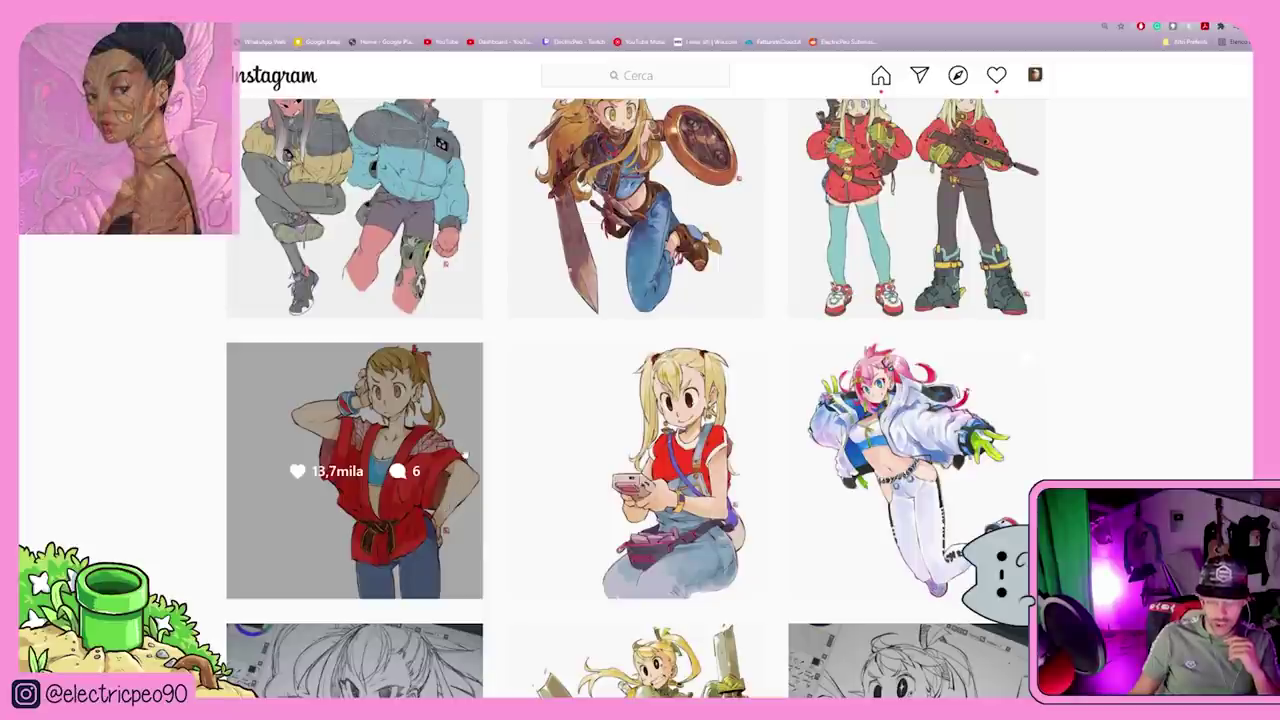
pyautogui.hotkey('ctrl', 'Tab')
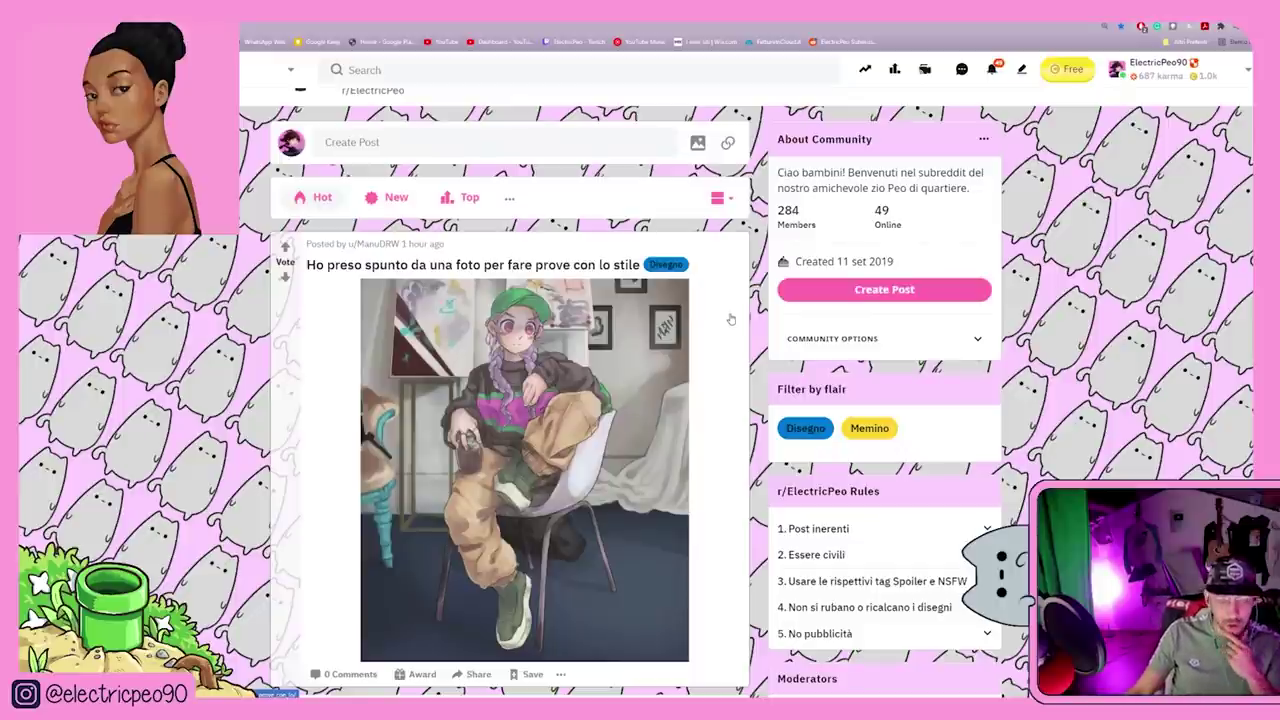
# - Scroll the Reddit post to the green-cap drawing with the red loop around the drape
pyautogui.scroll(-1, 673, 341)
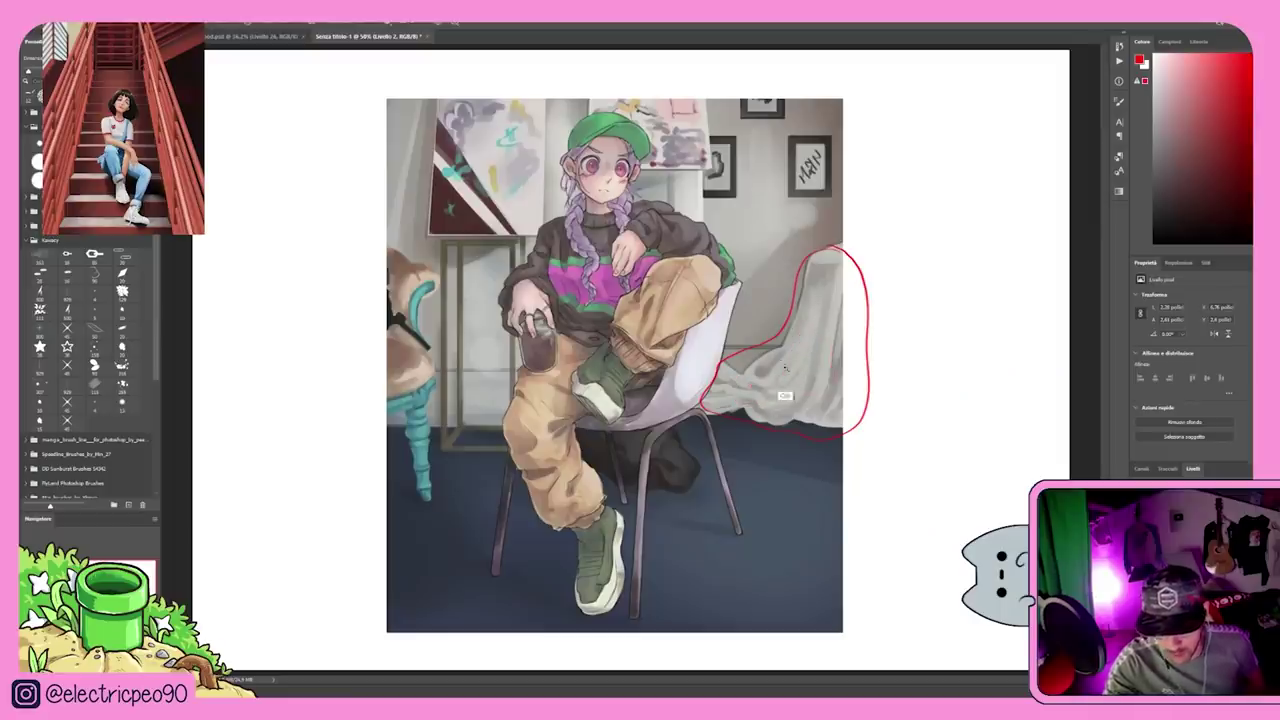
# - Sketch red fold lines across the white drape, erasing faint marks and undoing one stray stroke
pyautogui.scroll(5, 785, 370)
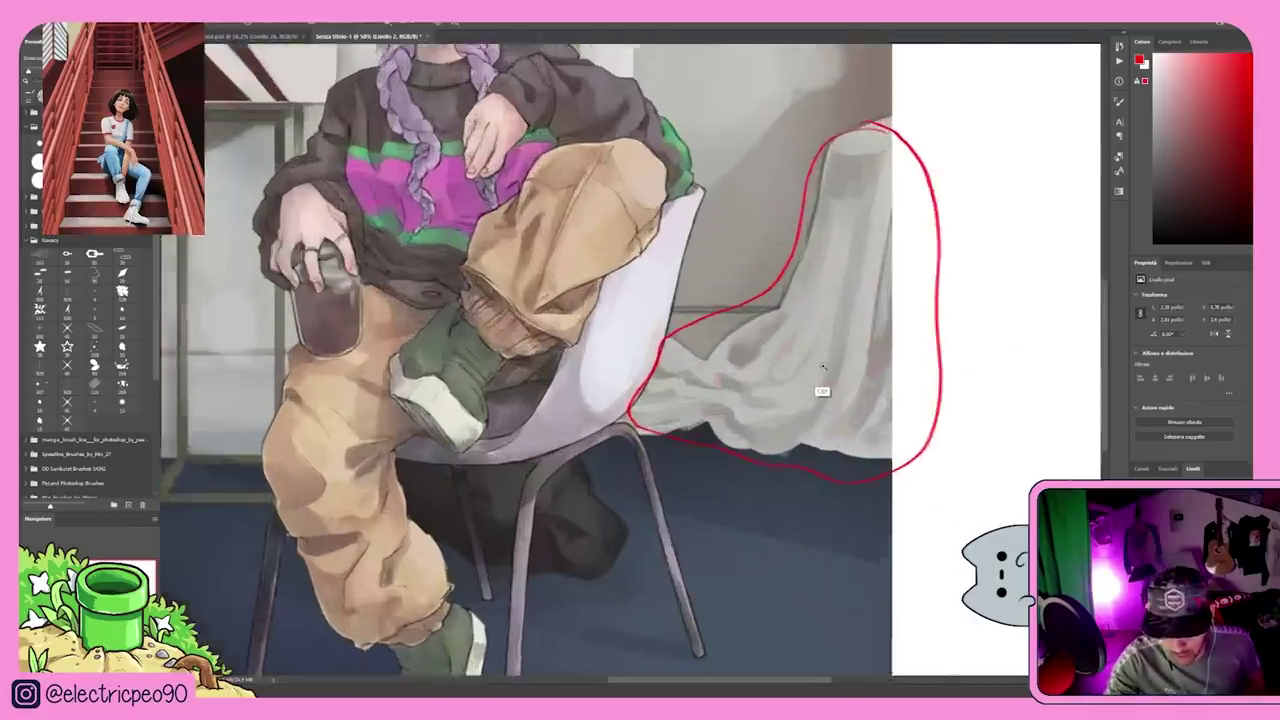
pyautogui.scroll(-5, 785, 370)
pyautogui.moveTo(888, 205)
pyautogui.mouseDown()
pyautogui.moveTo(858, 355)
pyautogui.moveTo(785, 405)
pyautogui.mouseUp()
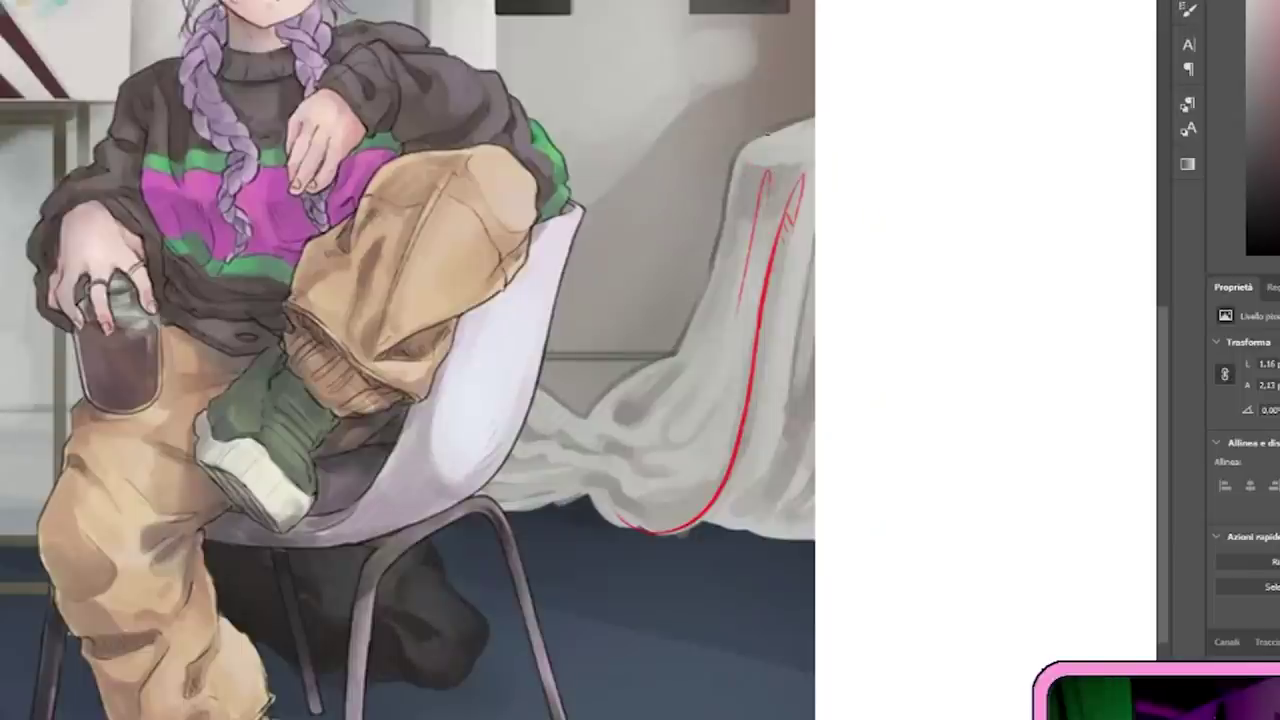
pyautogui.moveTo(742, 196); pyautogui.dragTo(760, 146)
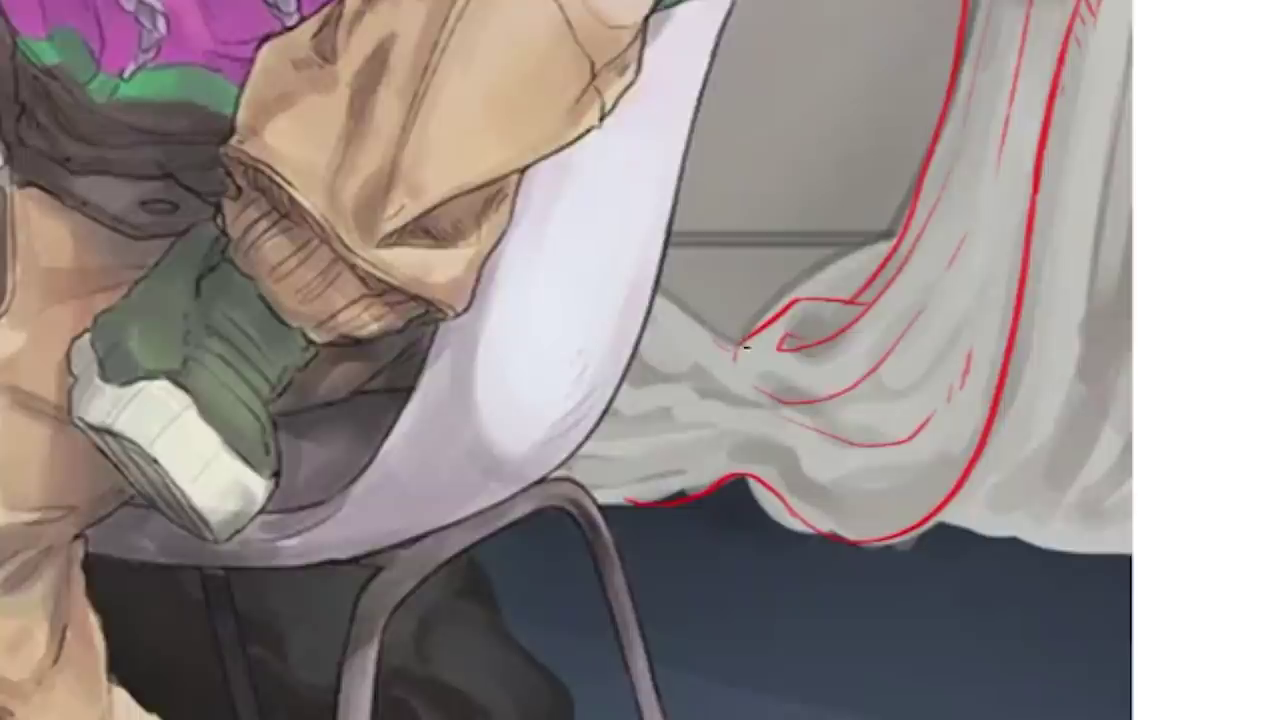
pyautogui.moveTo(740, 350); pyautogui.dragTo(662, 298)
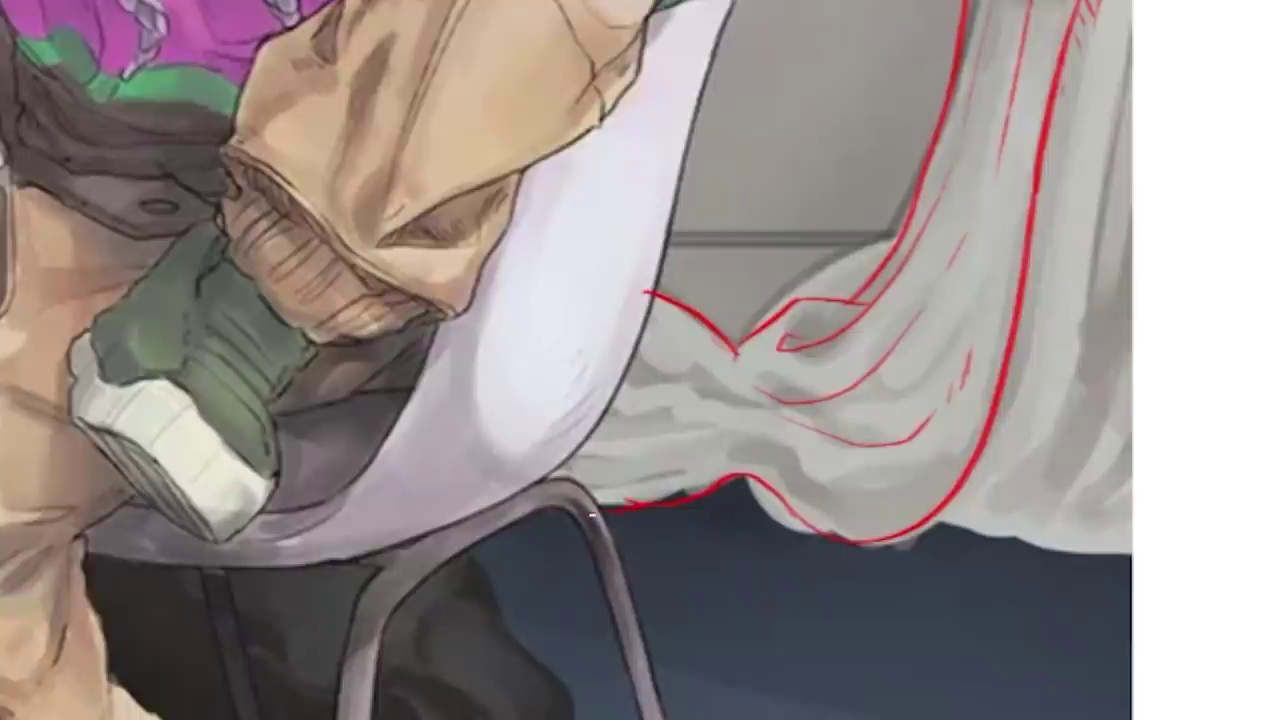
pyautogui.hotkey('ctrl', 'z')
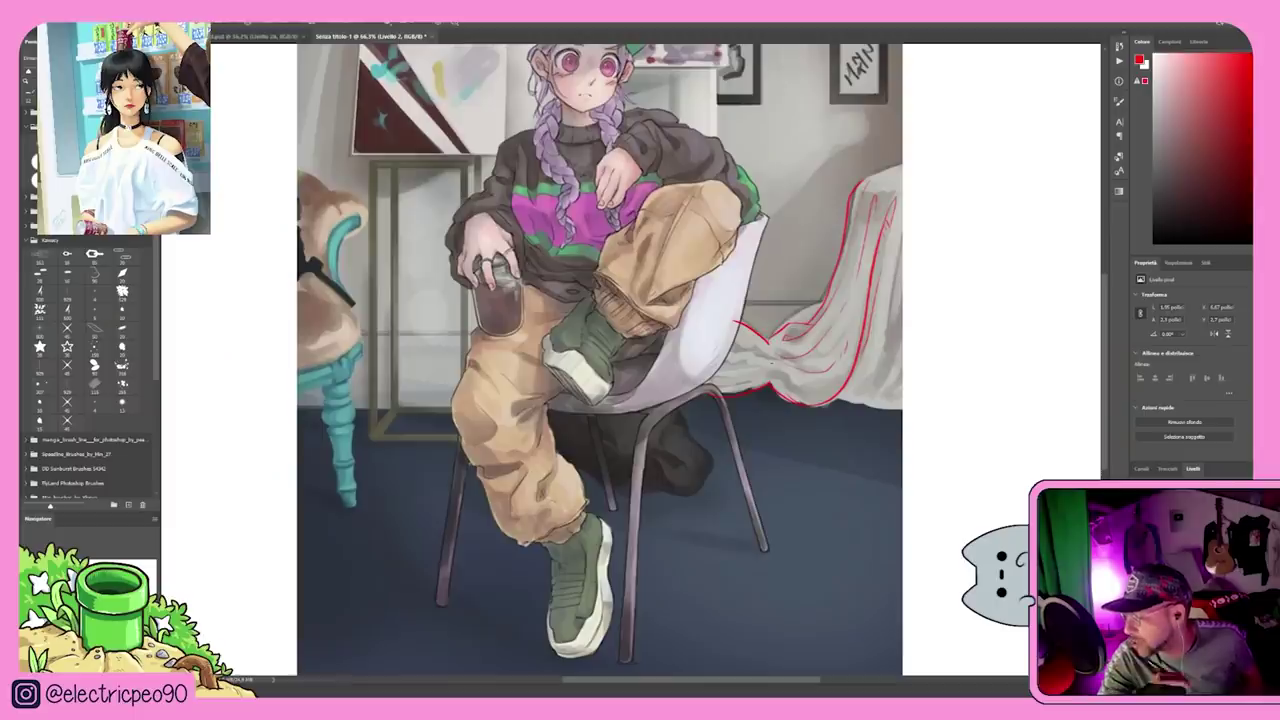
pyautogui.scroll(-1, 850, 345)
pyautogui.scroll(-1, 860, 335)
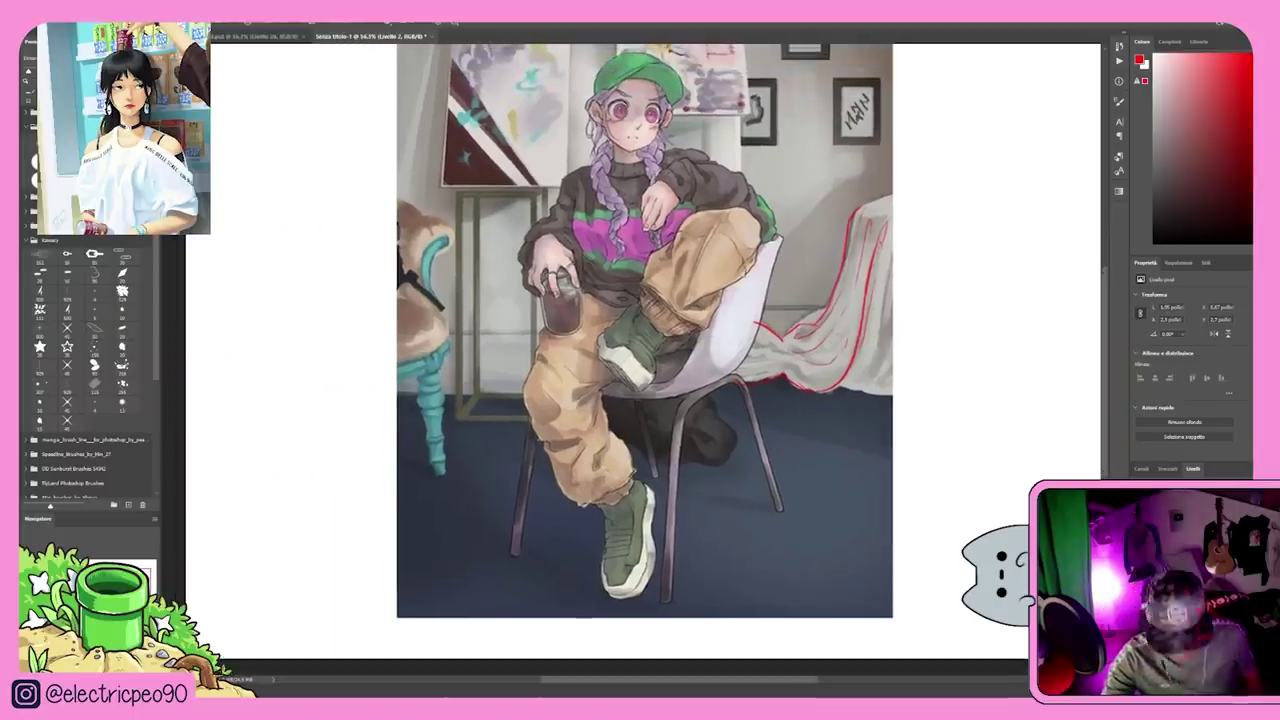
# - Delete the red drape corrections and scroll to view the original seated-girl painting
pyautogui.press('Delete')
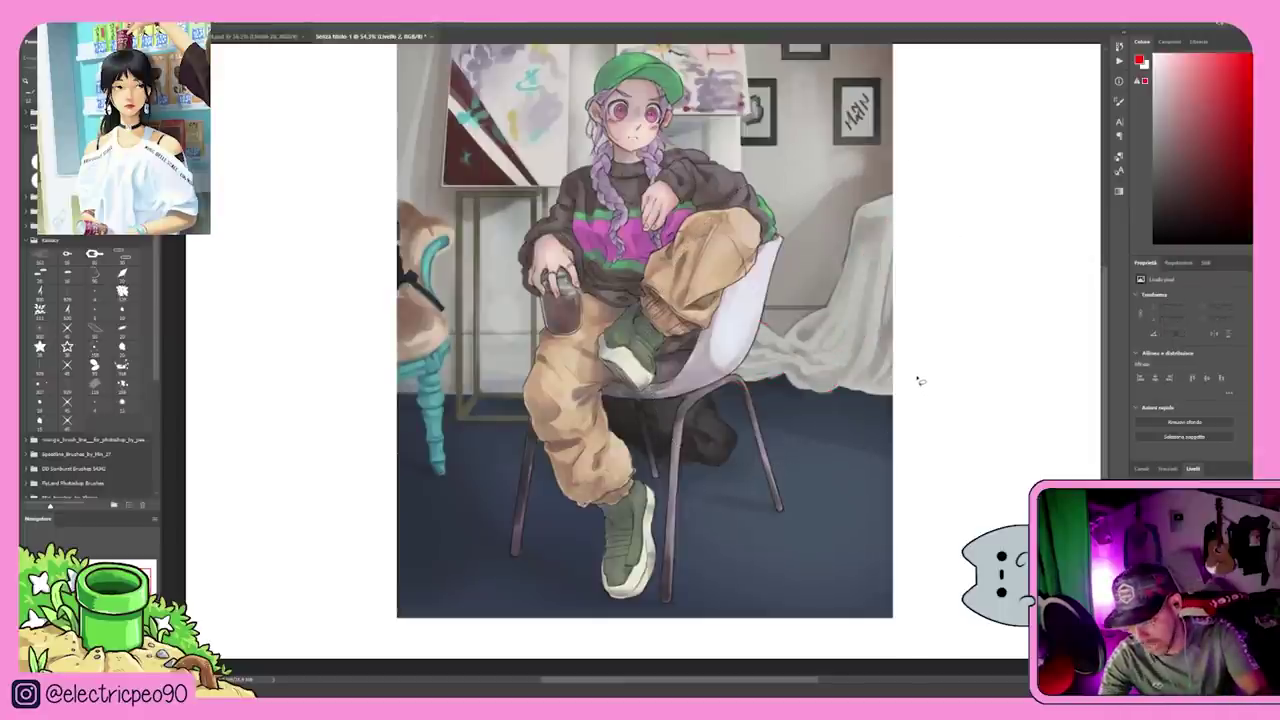
pyautogui.scroll(3, 905, 330)
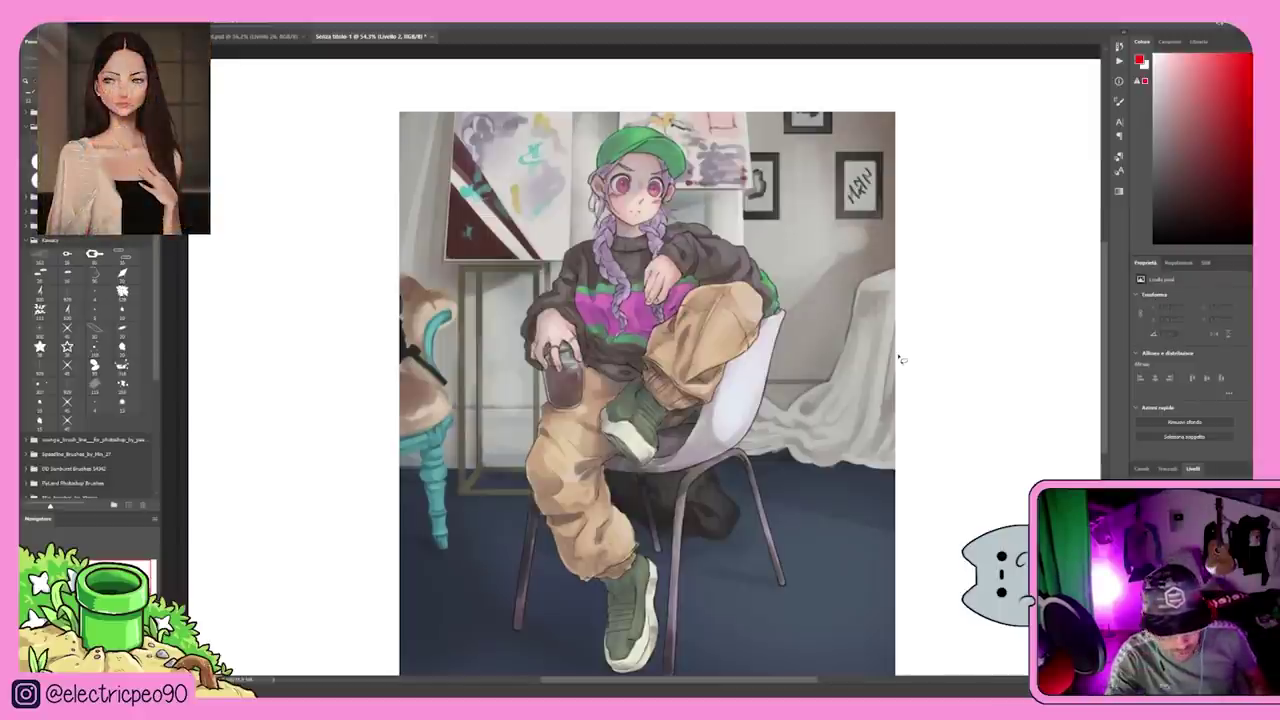
pyautogui.scroll(-2, 841, 343)
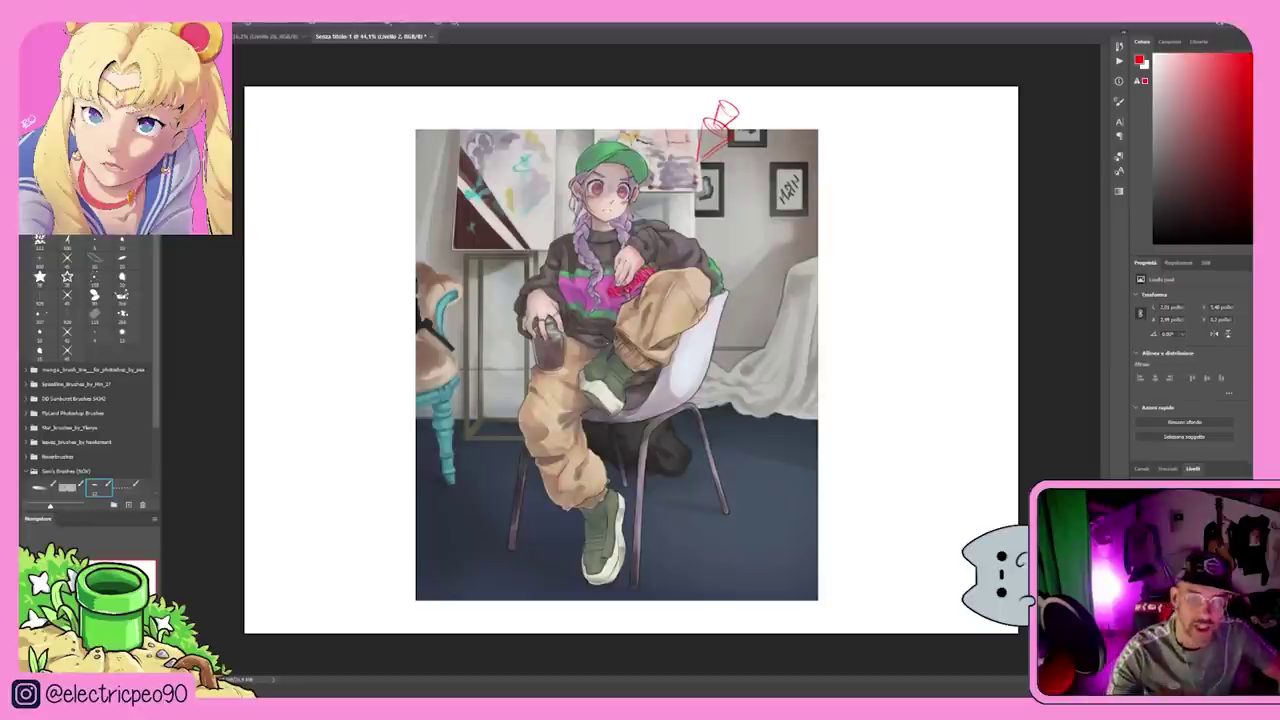
# - Delete the red lamp and jacket sketch, later undoing a stray stroke near the face sketch's chin
pyautogui.press('Delete')
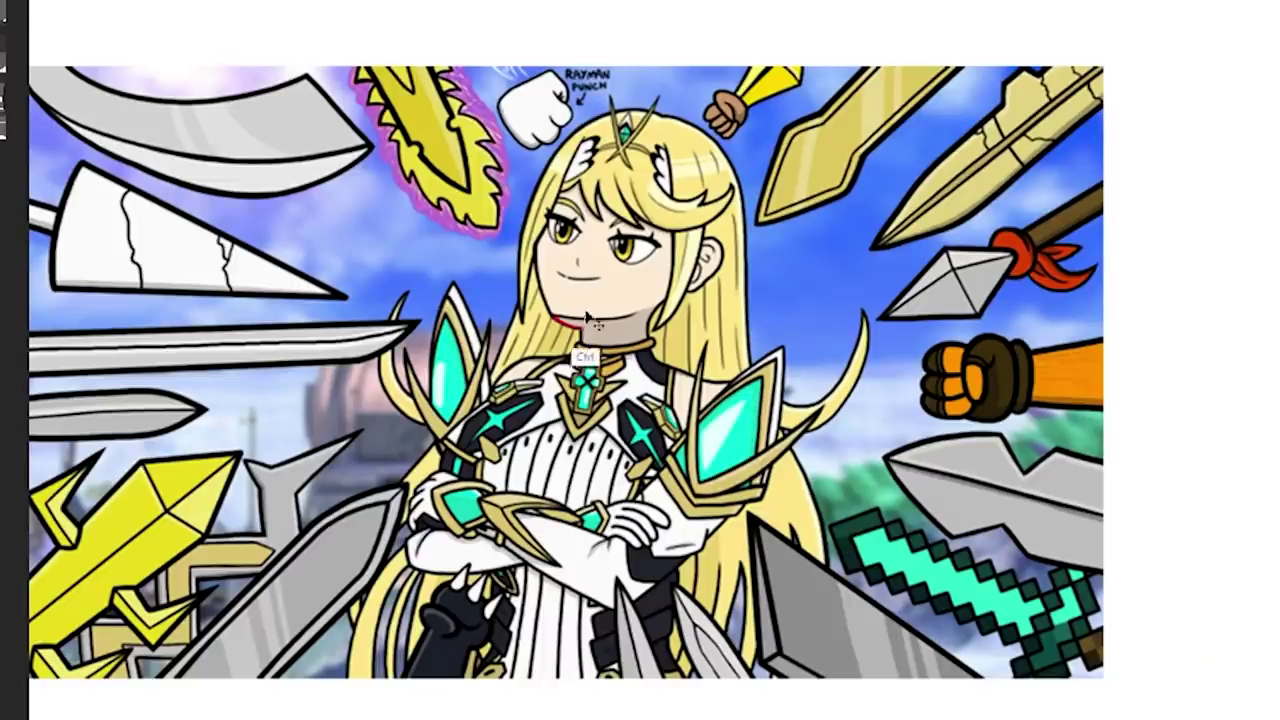
pyautogui.hotkey('ctrl', 'z')
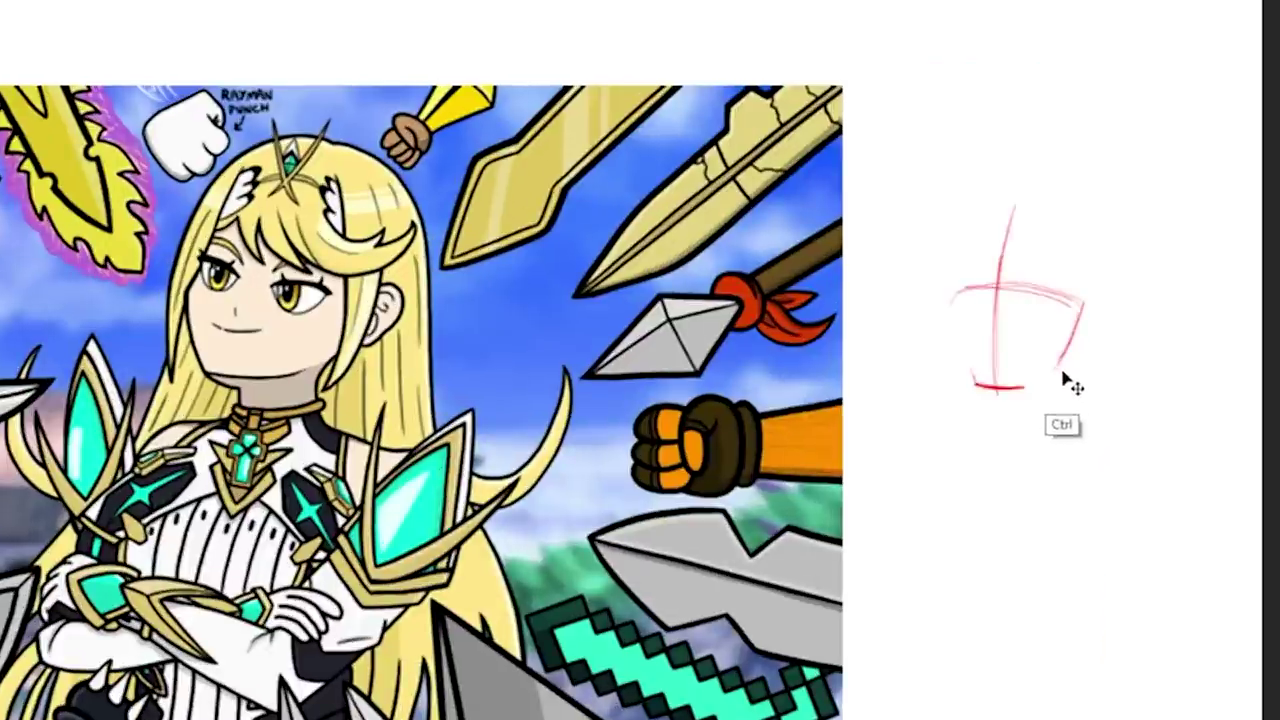
# - Undo the last face stroke and a trial red circle around the character's ear
pyautogui.hotkey('ctrl', 'z')
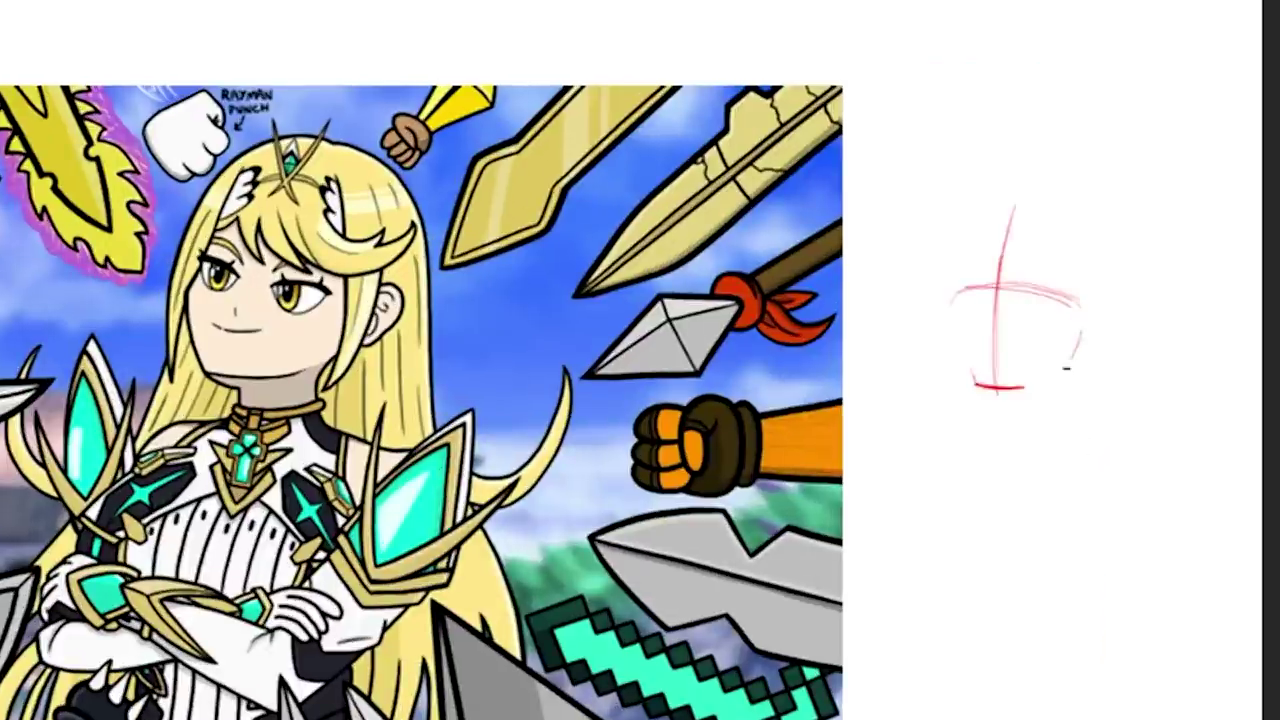
pyautogui.moveTo(400, 263); pyautogui.dragTo(390, 307)
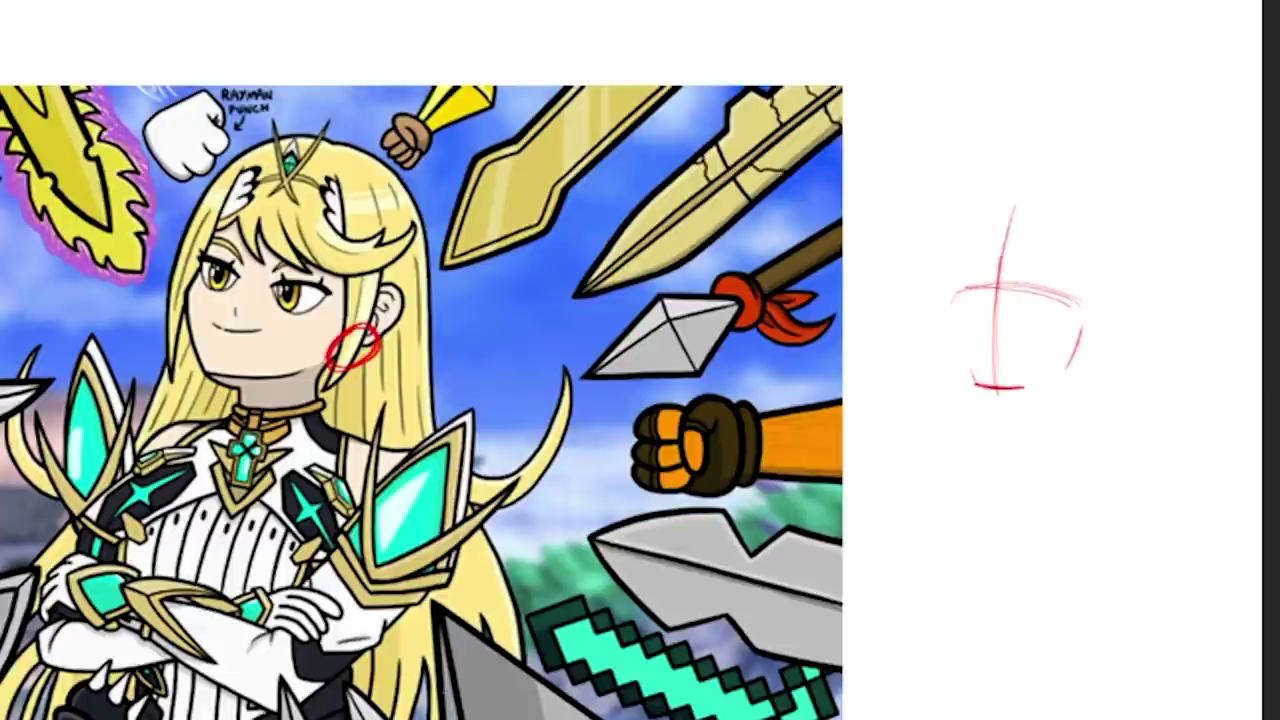
pyautogui.hotkey('ctrl', 'z')
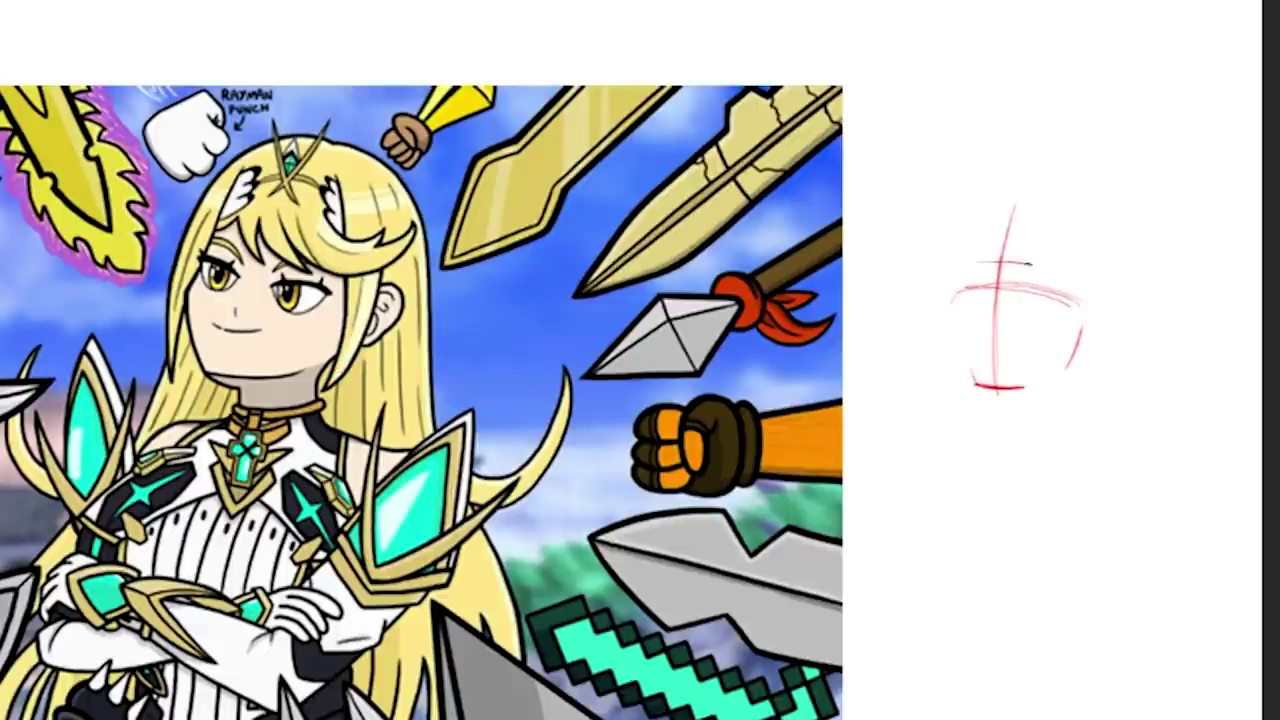
# - Add eyebrow, eye, nose and a cheek mark to the red face study, redrawing the brow's end
pyautogui.moveTo(1019, 268); pyautogui.dragTo(1062, 273)
pyautogui.moveTo(964, 259); pyautogui.dragTo(988, 266)
pyautogui.moveTo(975, 287); pyautogui.dragTo(990, 288)
pyautogui.moveTo(990, 294); pyautogui.dragTo(986, 334)
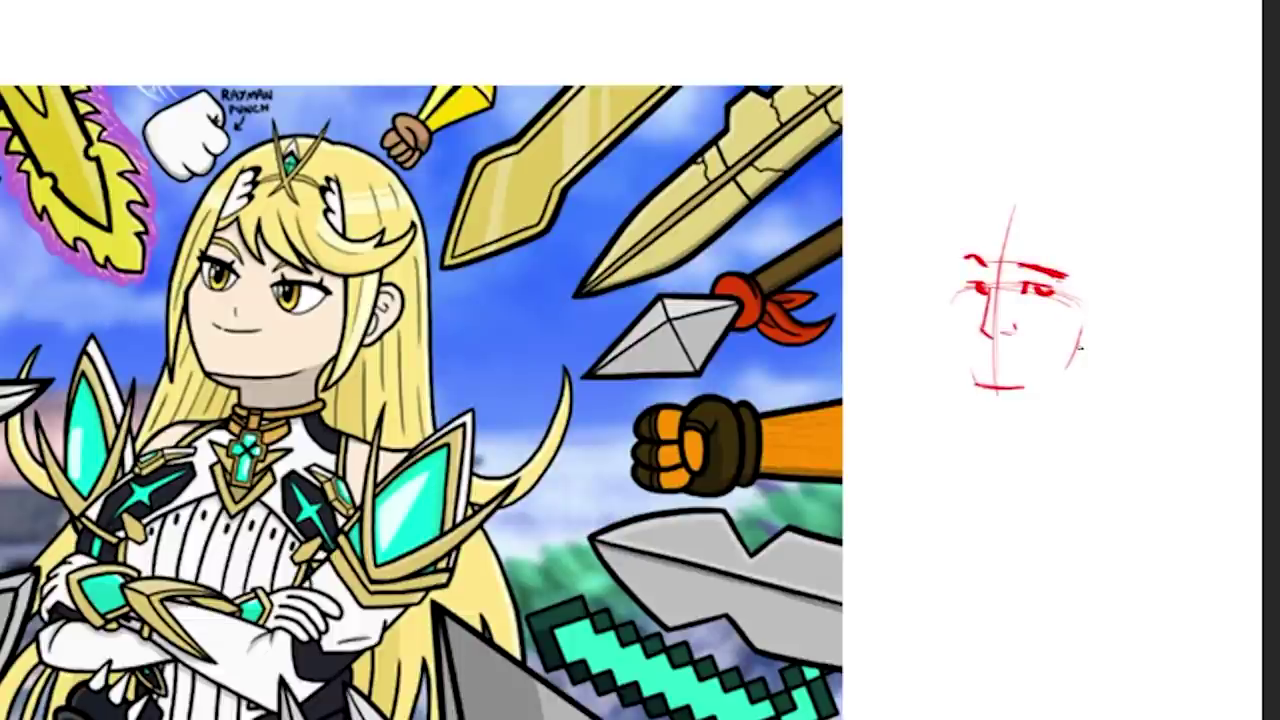
pyautogui.hotkey('ctrl', 'z')
pyautogui.moveTo(1062, 276); pyautogui.dragTo(1088, 298)
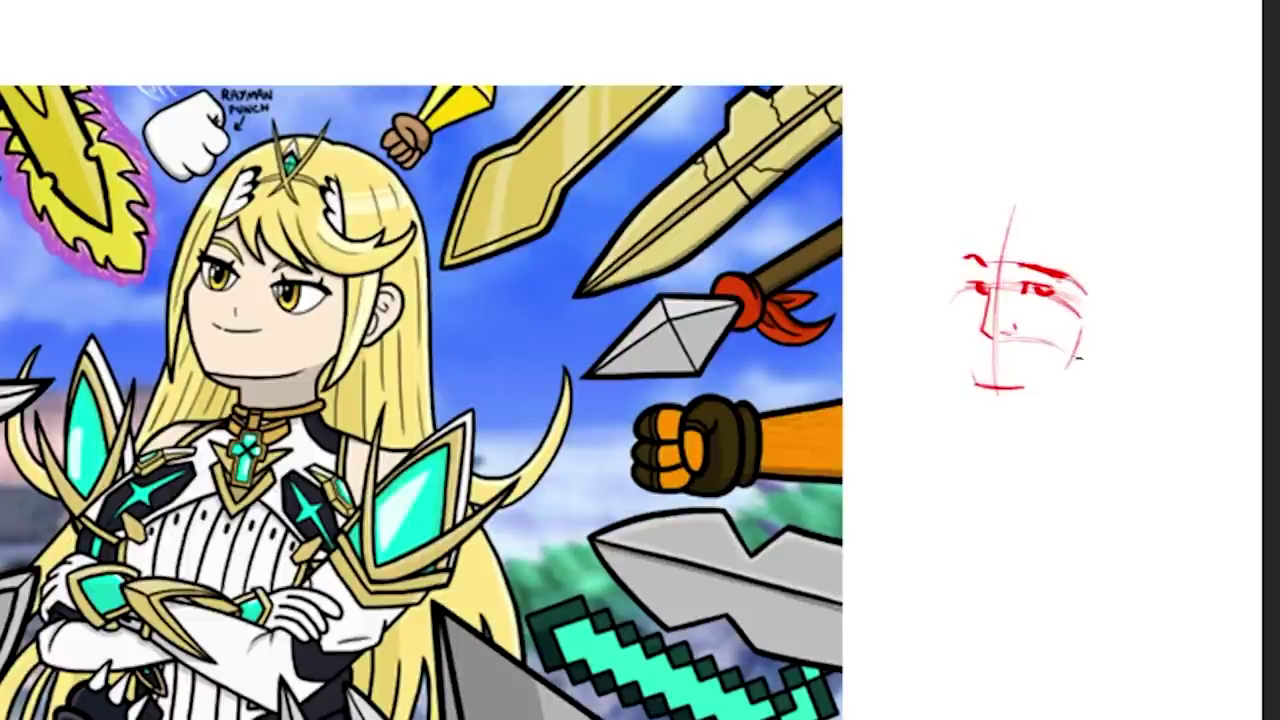
pyautogui.moveTo(1078, 315); pyautogui.dragTo(1088, 322)
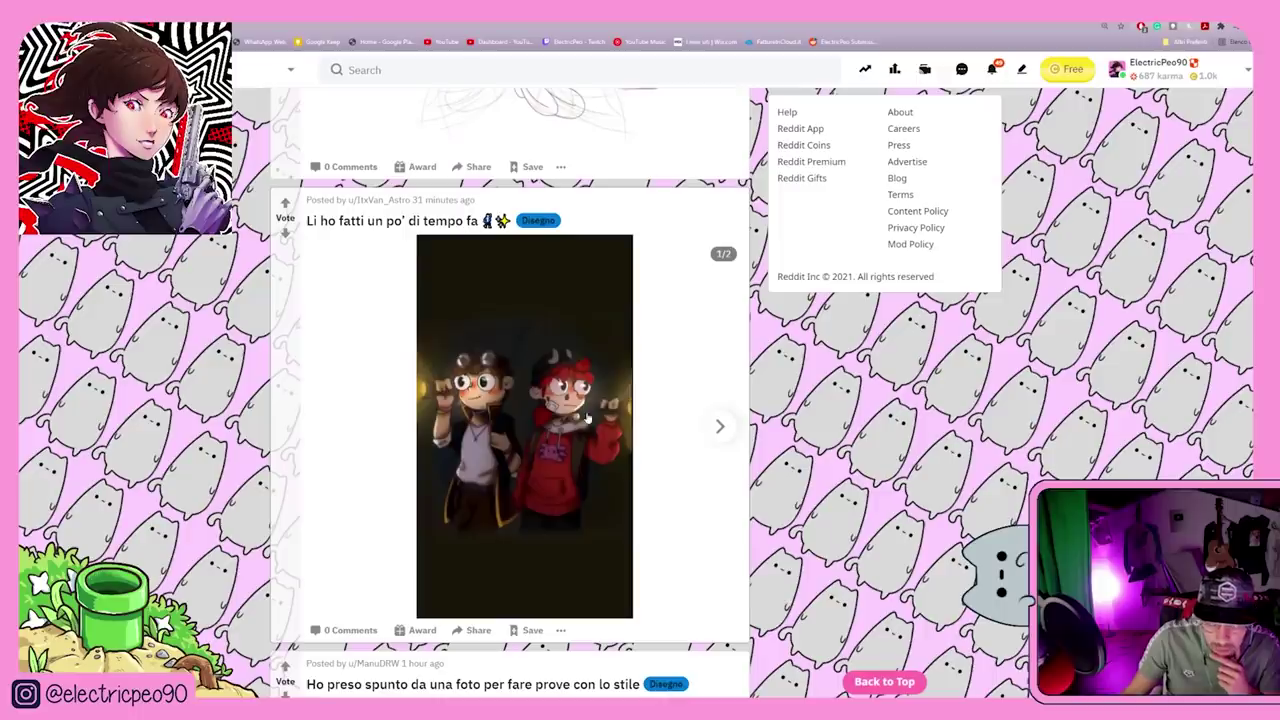
# - View the two-character drawing post, close it, and return to Photoshop
pyautogui.click(572, 422)
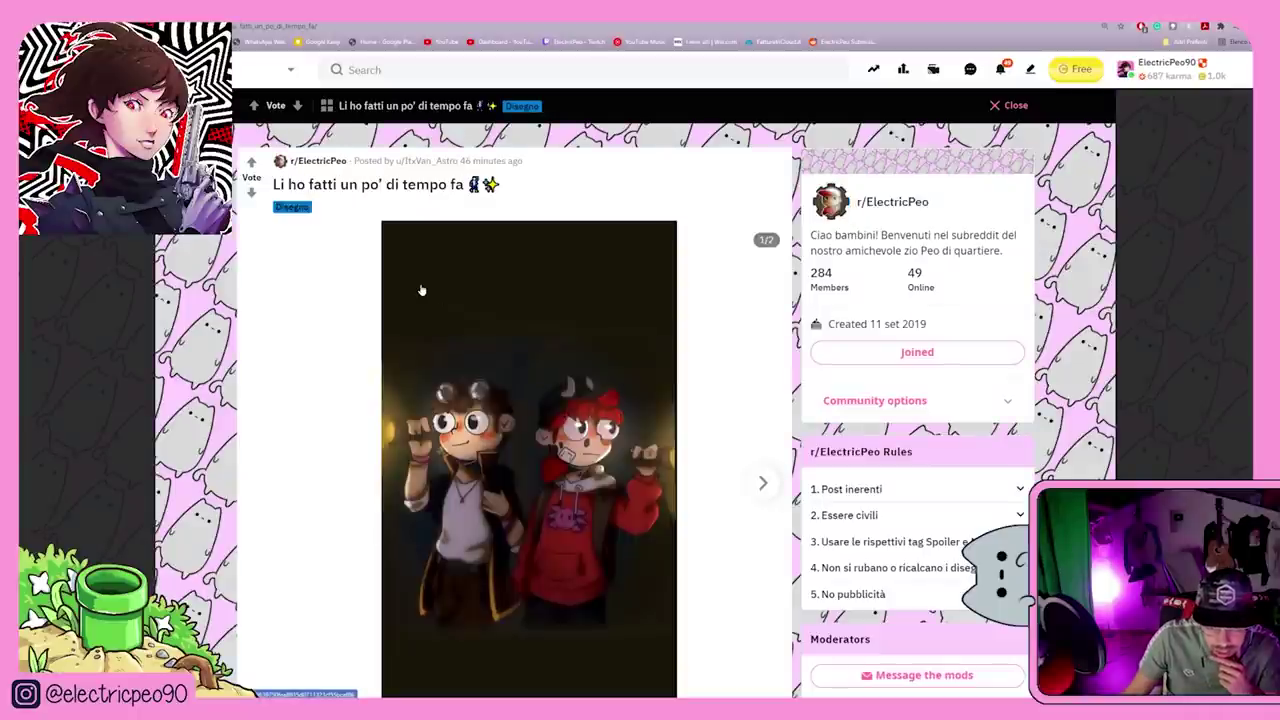
pyautogui.scroll(-3, 725, 315)
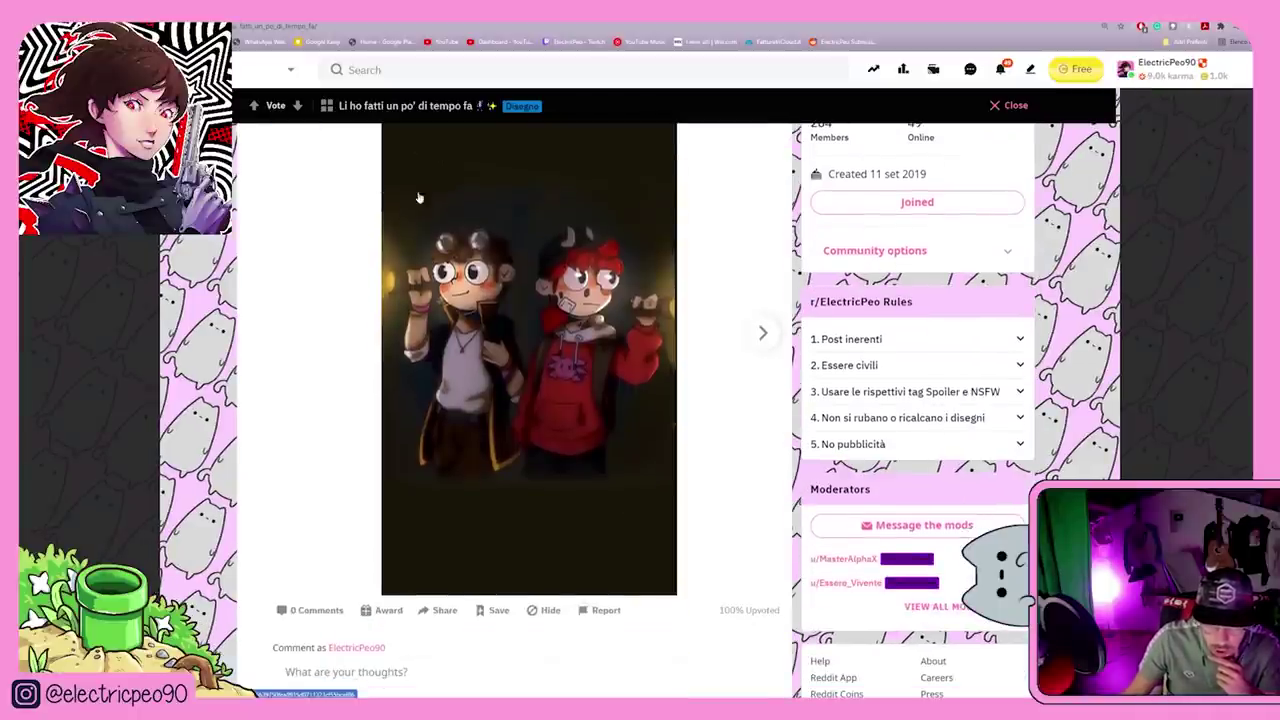
pyautogui.press('Escape')
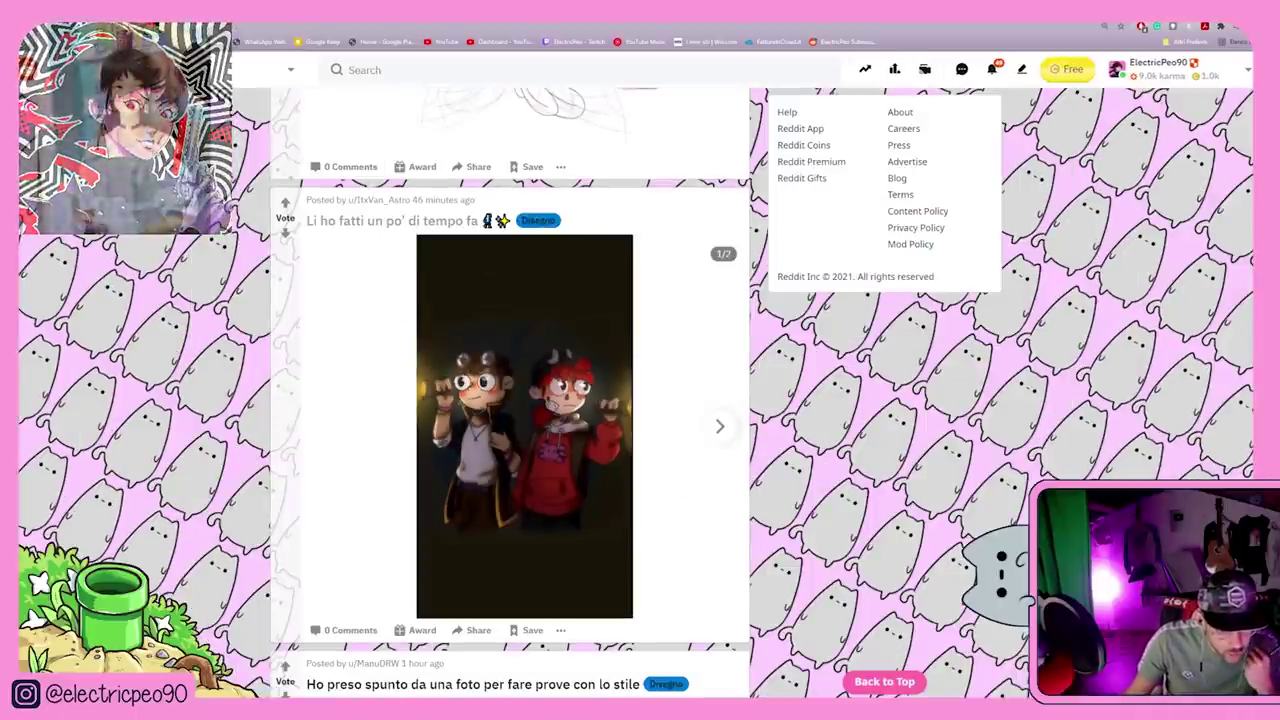
pyautogui.hotkey('alt', 'Tab')
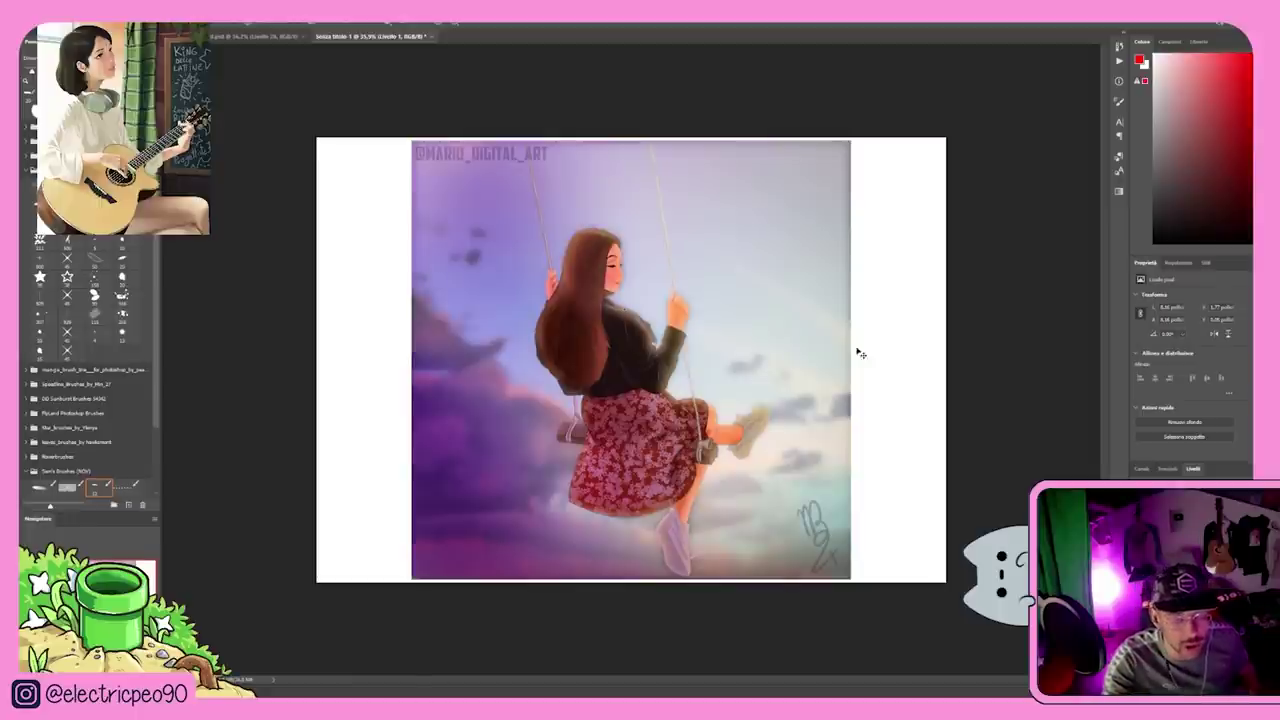
# - Zoom in on the jacket, remove the red scribble, and paint darker folds and shading on the sleeve
pyautogui.scroll(3, 630, 337)
pyautogui.scroll(3, 647, 333)
pyautogui.hotkey('ctrl', 'z')
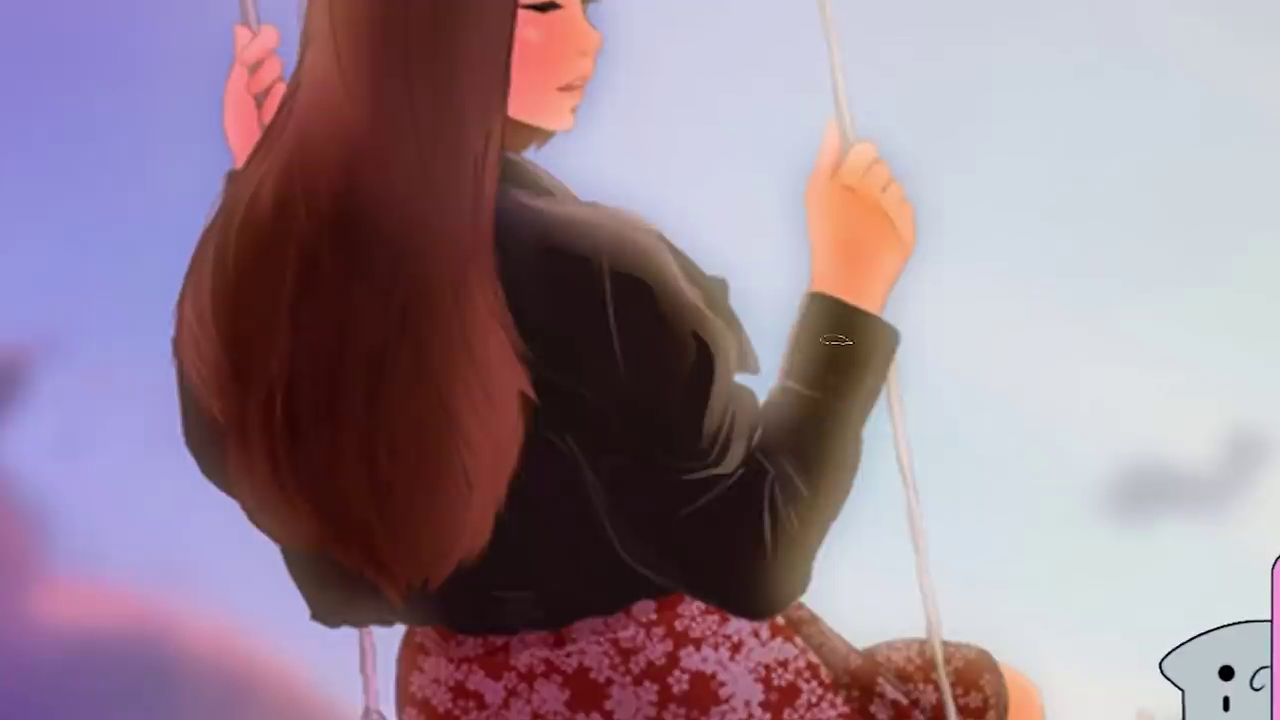
pyautogui.moveTo(826, 390)
pyautogui.mouseDown()
pyautogui.moveTo(860, 338)
pyautogui.moveTo(820, 360)
pyautogui.mouseUp()
pyautogui.moveTo(830, 310); pyautogui.dragTo(805, 380)
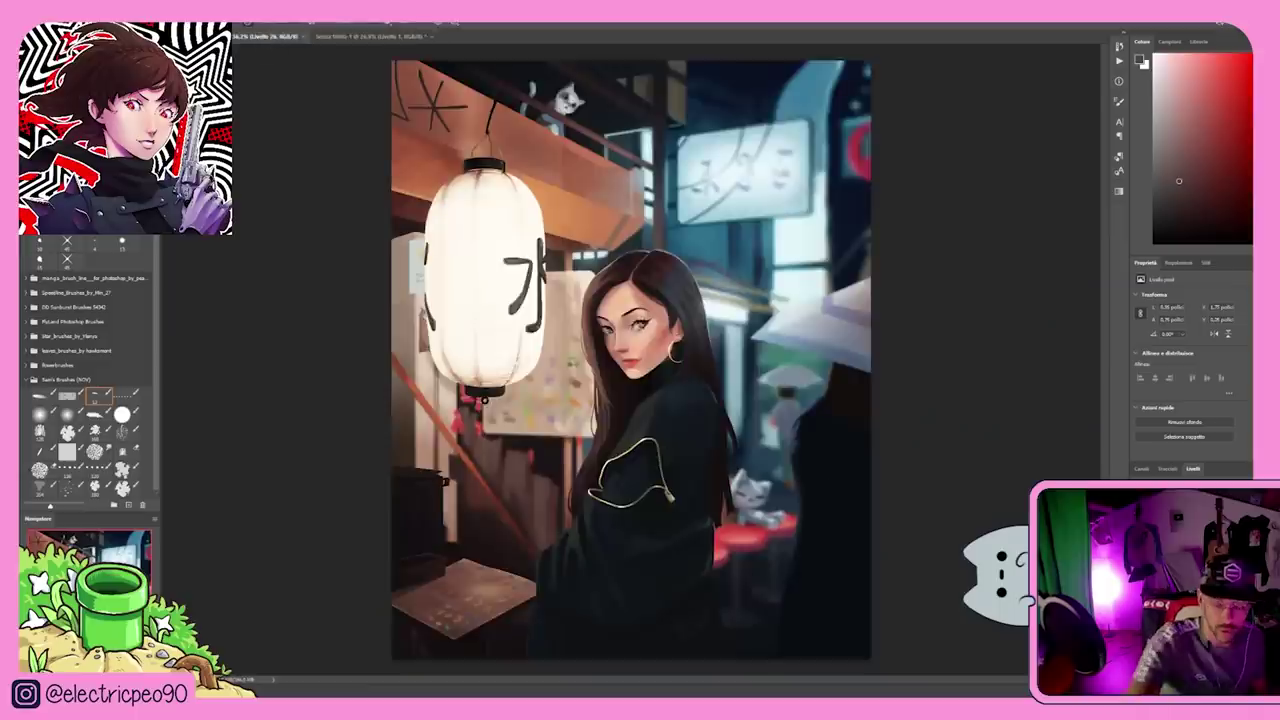
# - Zoom in on the lantern girl painting around her earring
pyautogui.scroll(2, 687, 352)
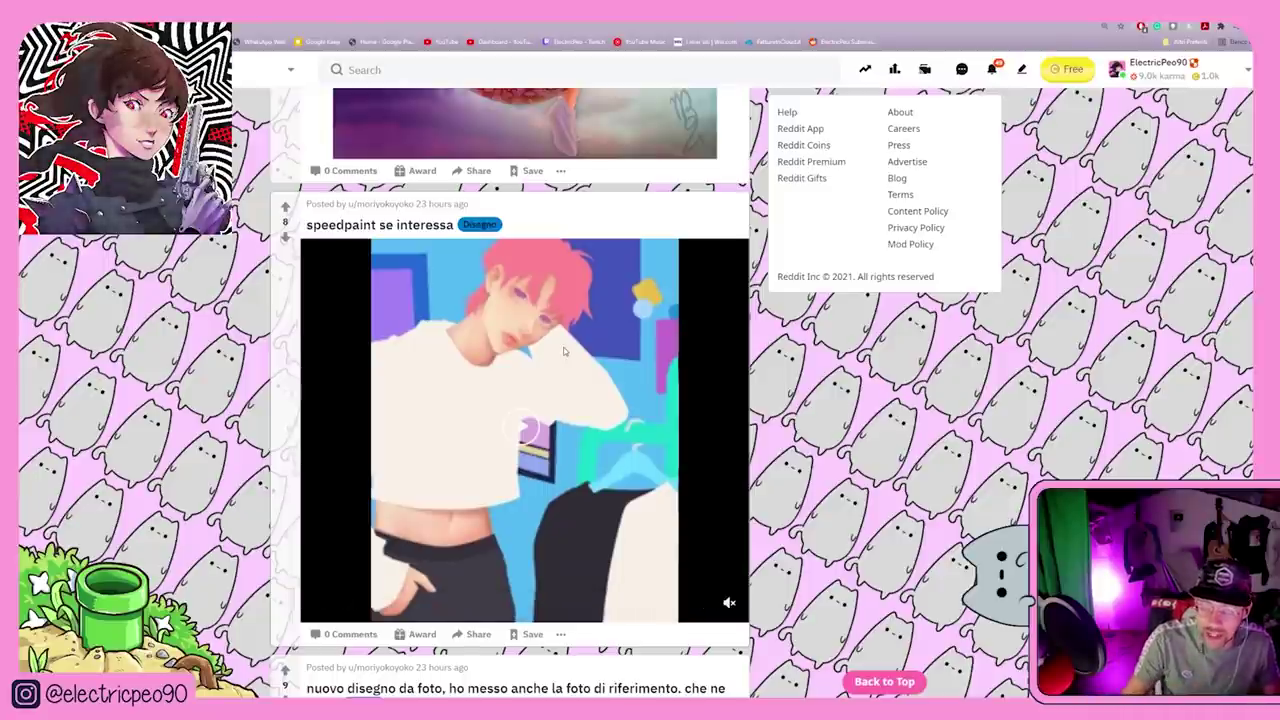
# - Scroll the Reddit feed down to the 'nuovo disegno da foto' post
pyautogui.scroll(-5, 563, 347)
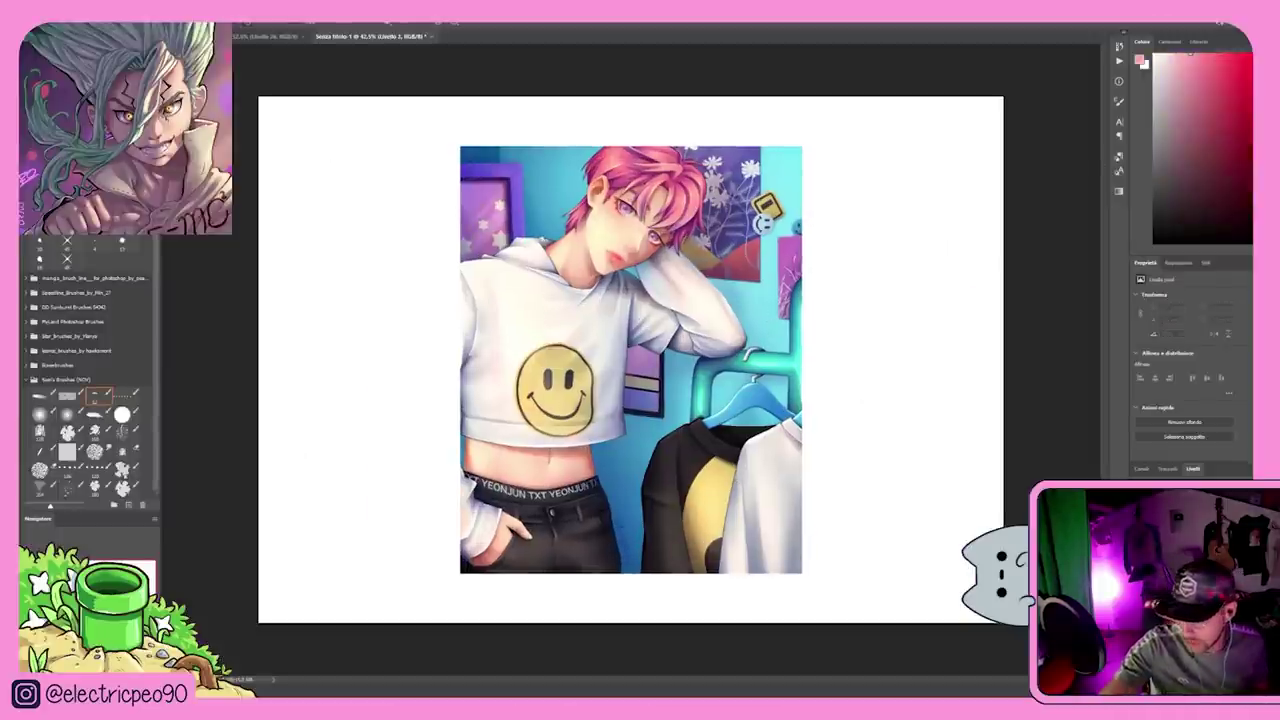
# - Add a red drawstring line down the hoodie, rotated upright below the neckline
pyautogui.moveTo(637, 268); pyautogui.dragTo(601, 347)
pyautogui.hotkey('ctrl', 't')
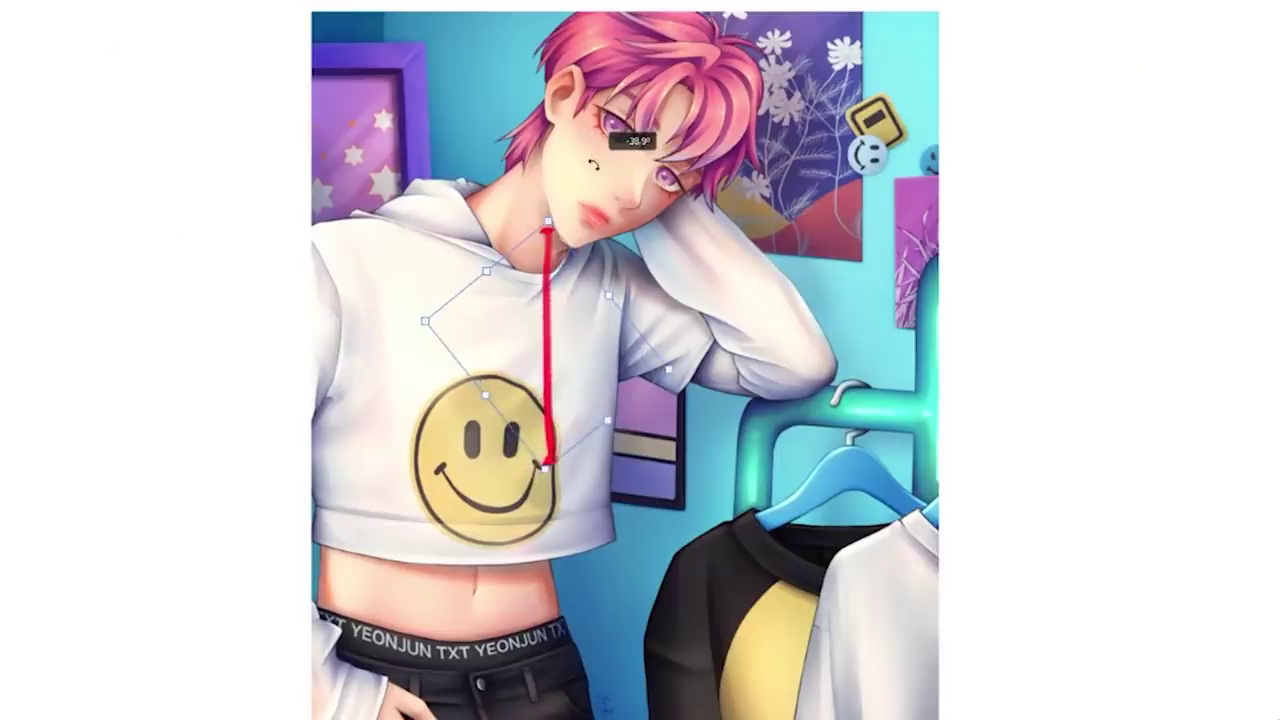
pyautogui.moveTo(640, 240); pyautogui.dragTo(585, 165)
pyautogui.moveTo(563, 377); pyautogui.dragTo(548, 350)
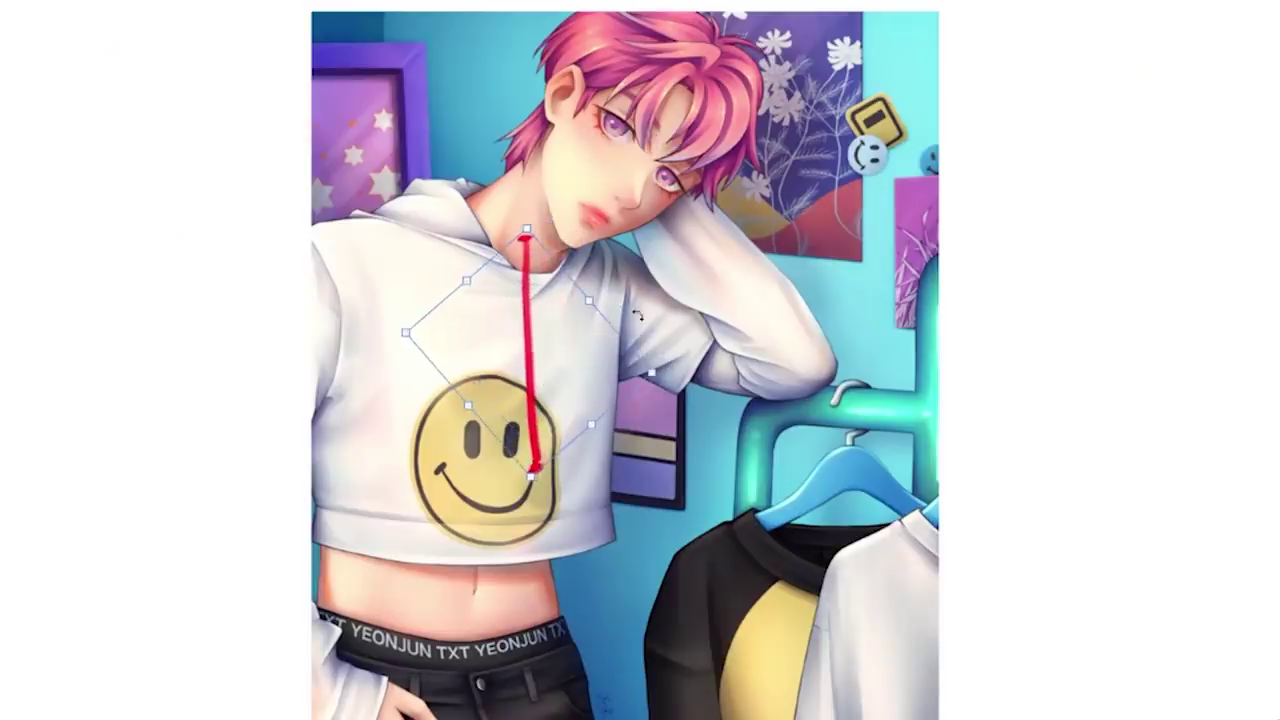
pyautogui.press('Return')
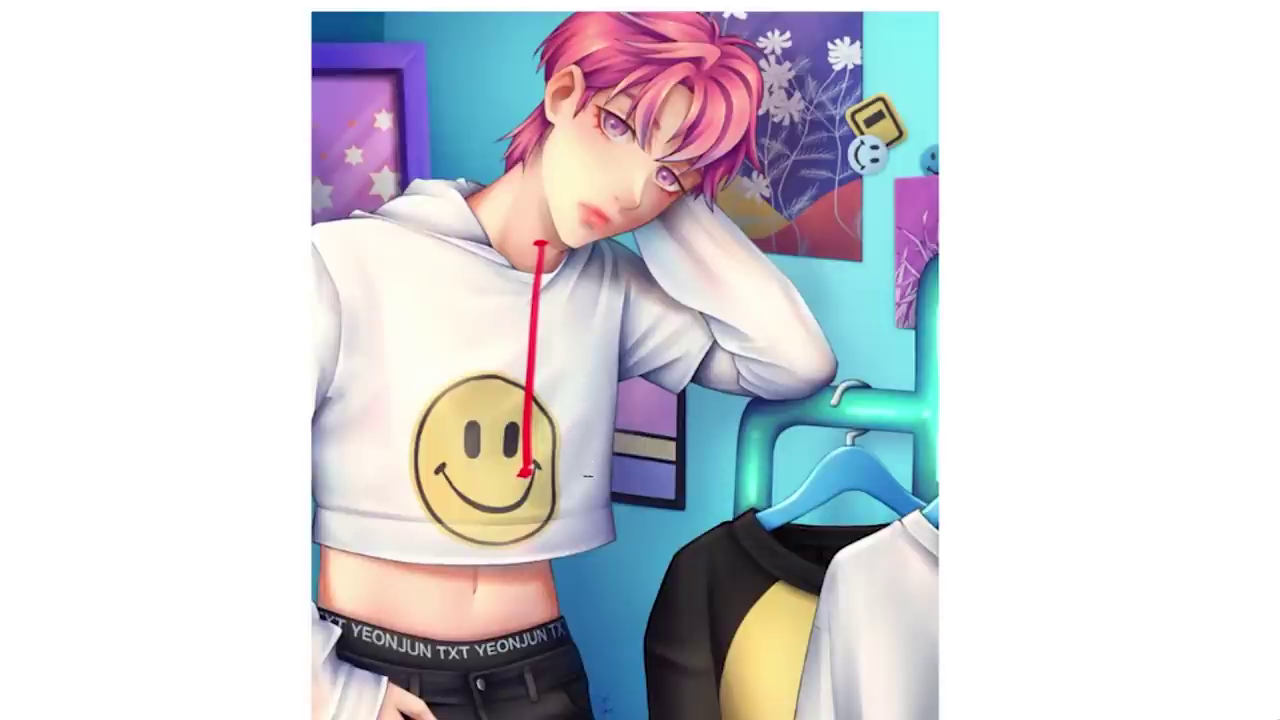
pyautogui.hotkey('ctrl', 'z')
pyautogui.hotkey('ctrl', 'z')
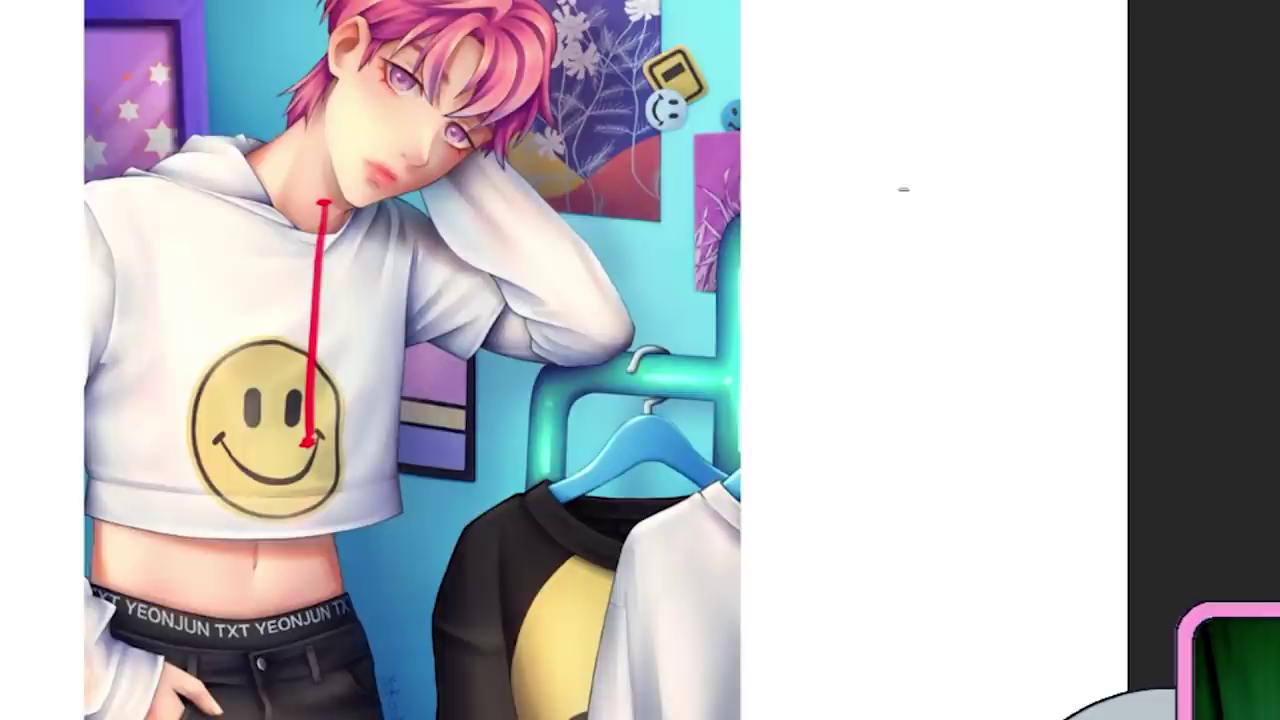
# - Sketch a pink oval-based stick figure with arms and legs beside the painting
pyautogui.moveTo(858, 94)
pyautogui.mouseDown()
pyautogui.moveTo(880, 50)
pyautogui.moveTo(900, 120)
pyautogui.moveTo(875, 158)
pyautogui.mouseUp()
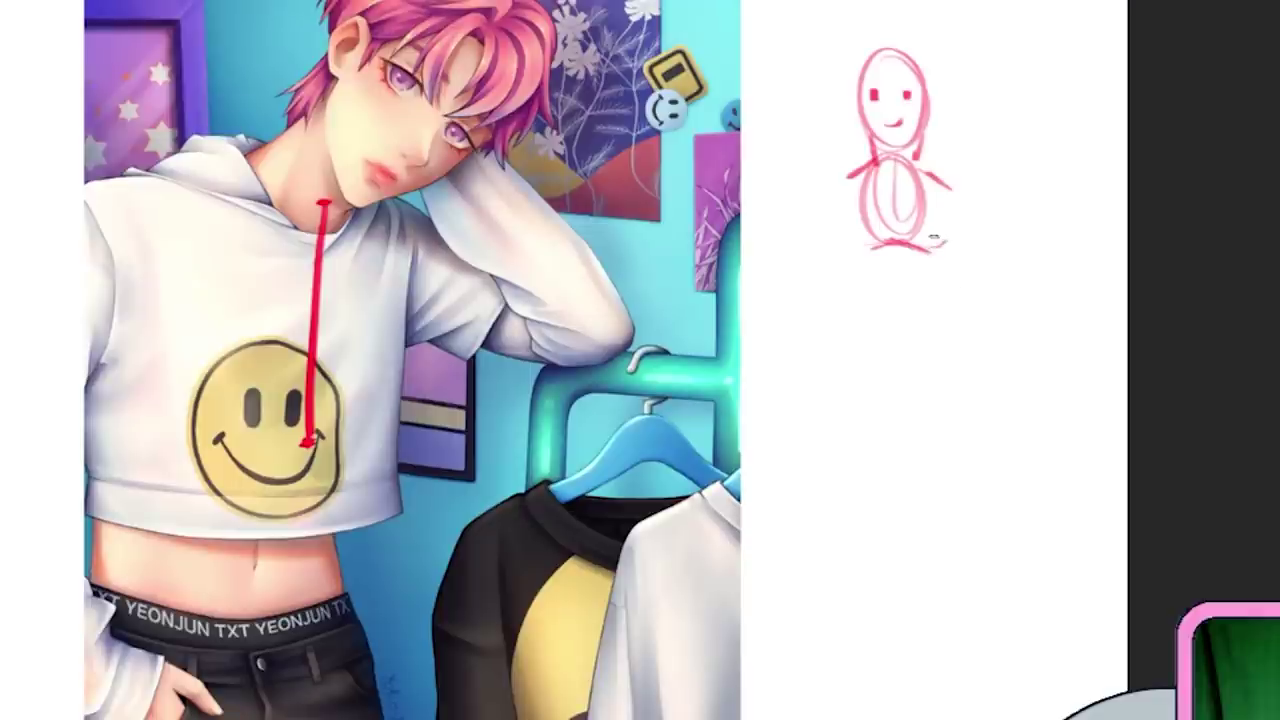
pyautogui.moveTo(844, 242); pyautogui.dragTo(834, 243)
pyautogui.moveTo(910, 258)
pyautogui.mouseDown()
pyautogui.moveTo(895, 328)
pyautogui.moveTo(907, 334)
pyautogui.moveTo(880, 345)
pyautogui.moveTo(902, 397)
pyautogui.mouseUp()
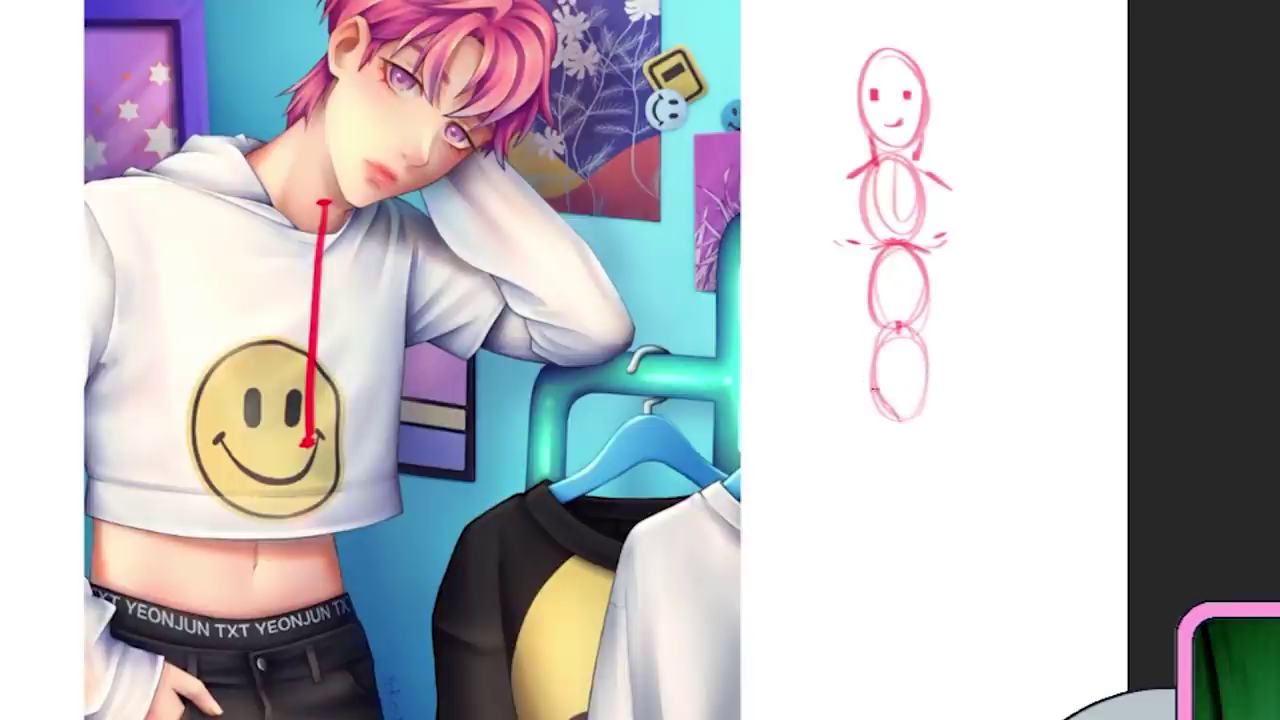
pyautogui.moveTo(840, 255); pyautogui.dragTo(846, 360)
pyautogui.moveTo(952, 270); pyautogui.dragTo(948, 322)
pyautogui.moveTo(898, 420)
pyautogui.mouseDown()
pyautogui.moveTo(920, 500)
pyautogui.moveTo(886, 508)
pyautogui.mouseUp()
pyautogui.moveTo(920, 588); pyautogui.dragTo(900, 500)
pyautogui.moveTo(850, 366); pyautogui.dragTo(830, 555)
pyautogui.moveTo(886, 450); pyautogui.dragTo(862, 514)
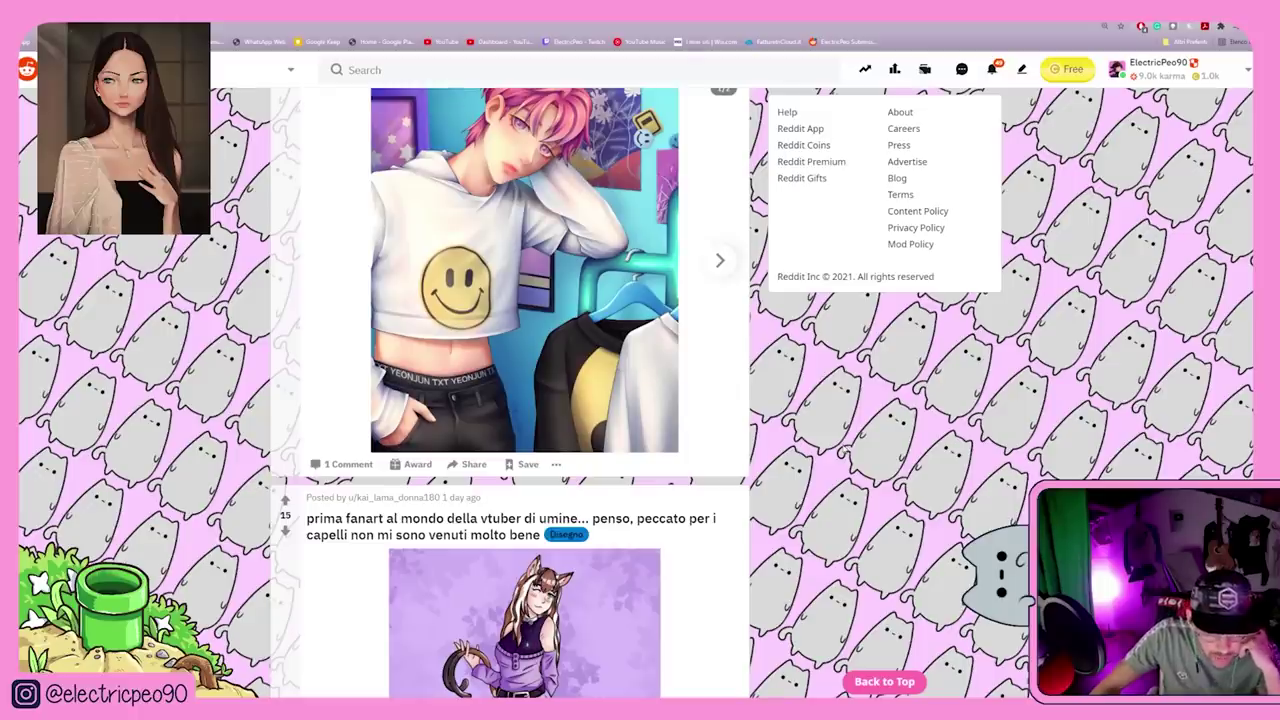
# - Scroll down the Reddit feed to the 'prima fanart al mondo della vtuber' post
pyautogui.scroll(-1, 510, 395)
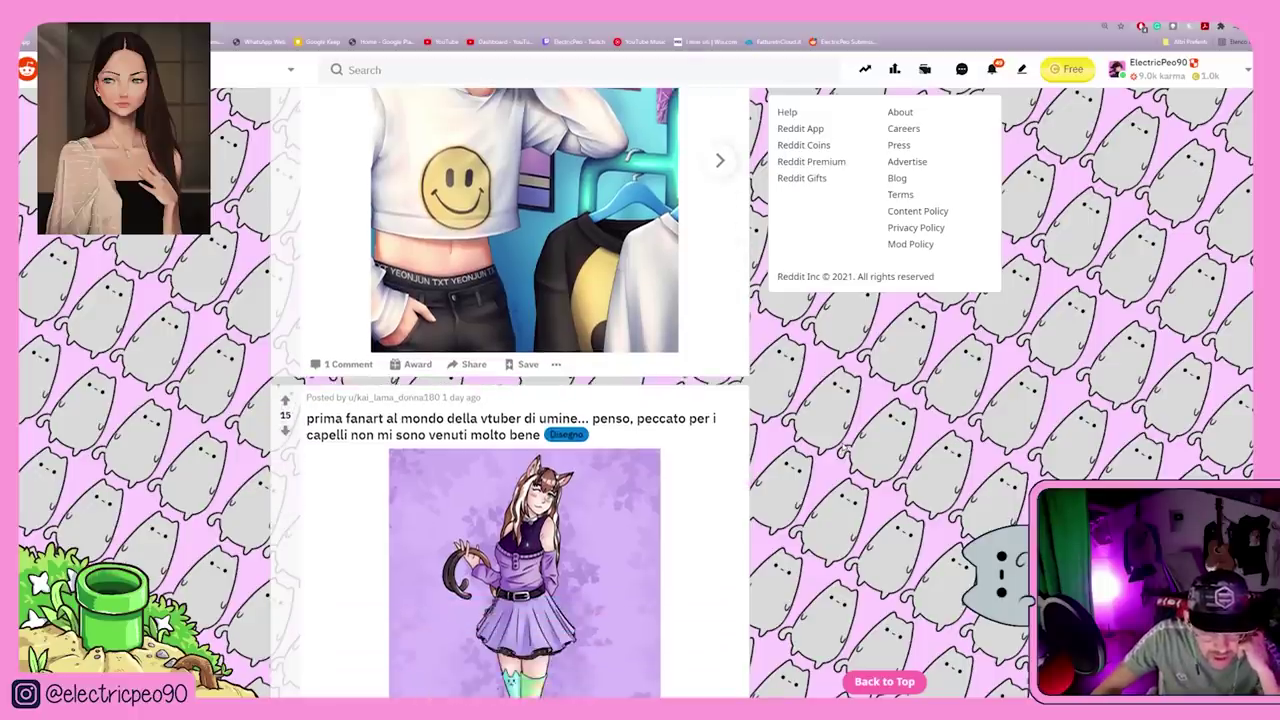
pyautogui.scroll(-1, 845, 450)
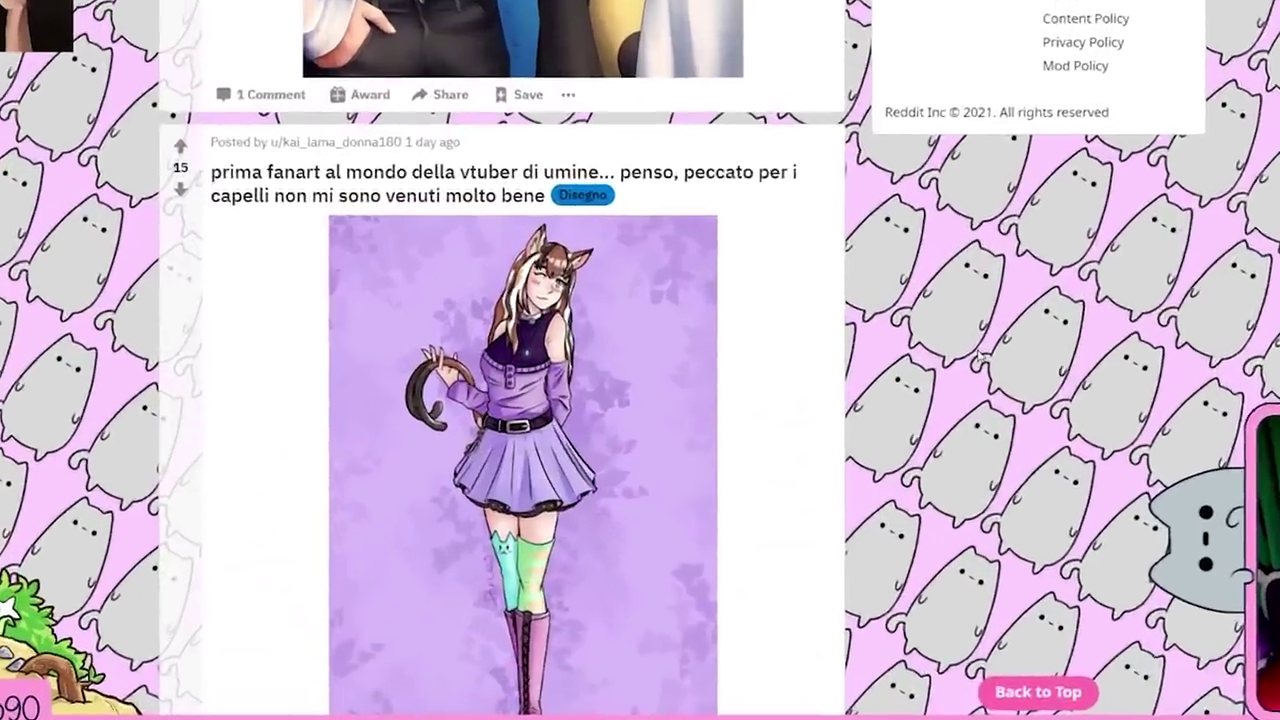
pyautogui.scroll(-1, 980, 358)
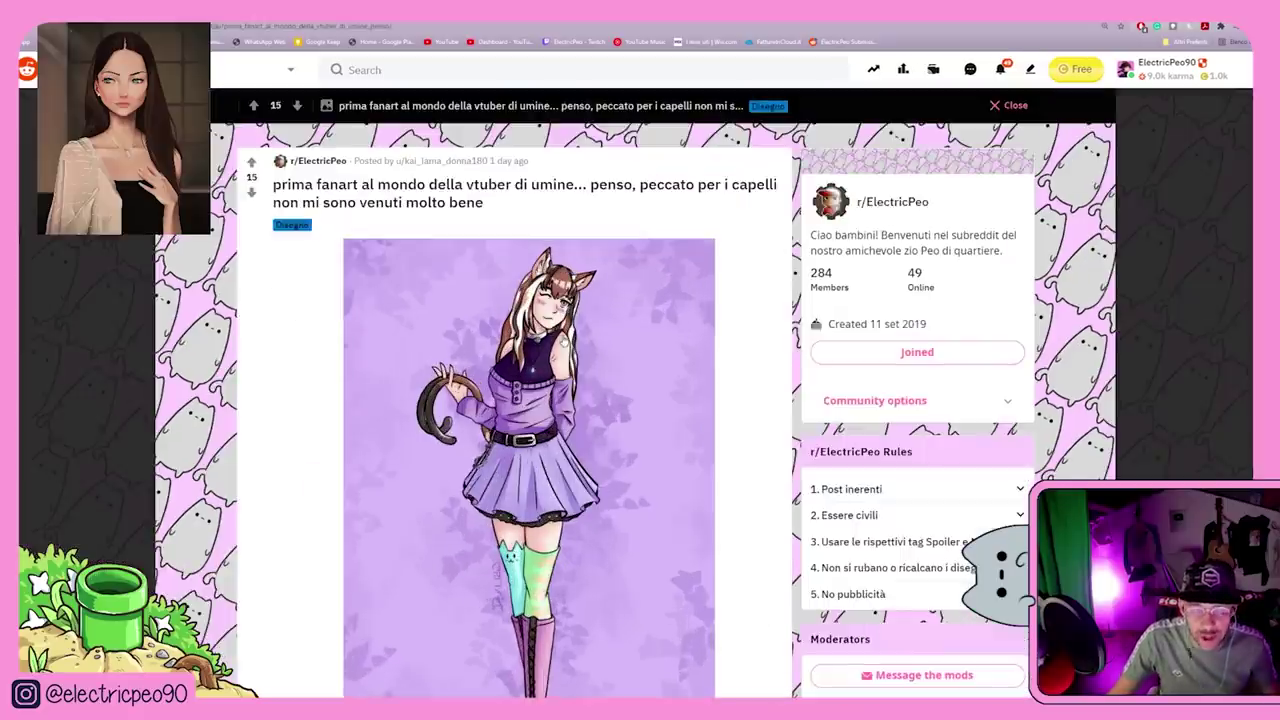
pyautogui.scroll(-1, 675, 317)
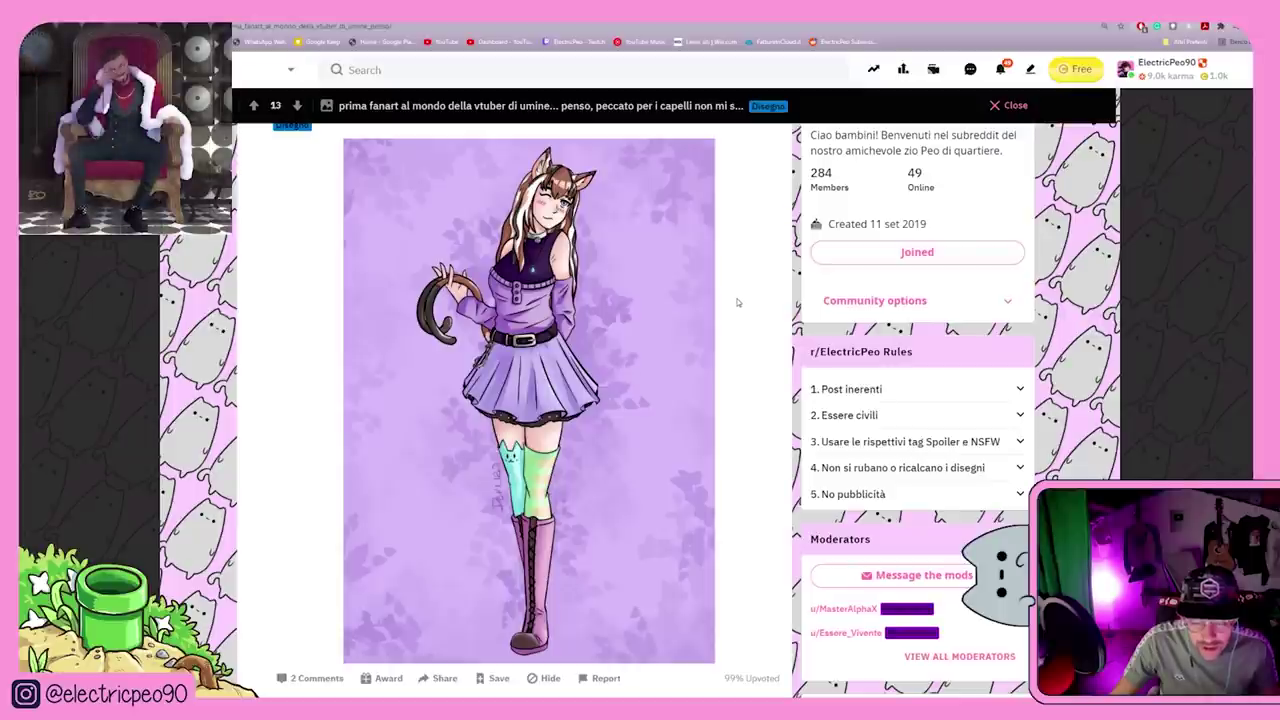
pyautogui.scroll(-2, 737, 302)
pyautogui.scroll(-2, 737, 302)
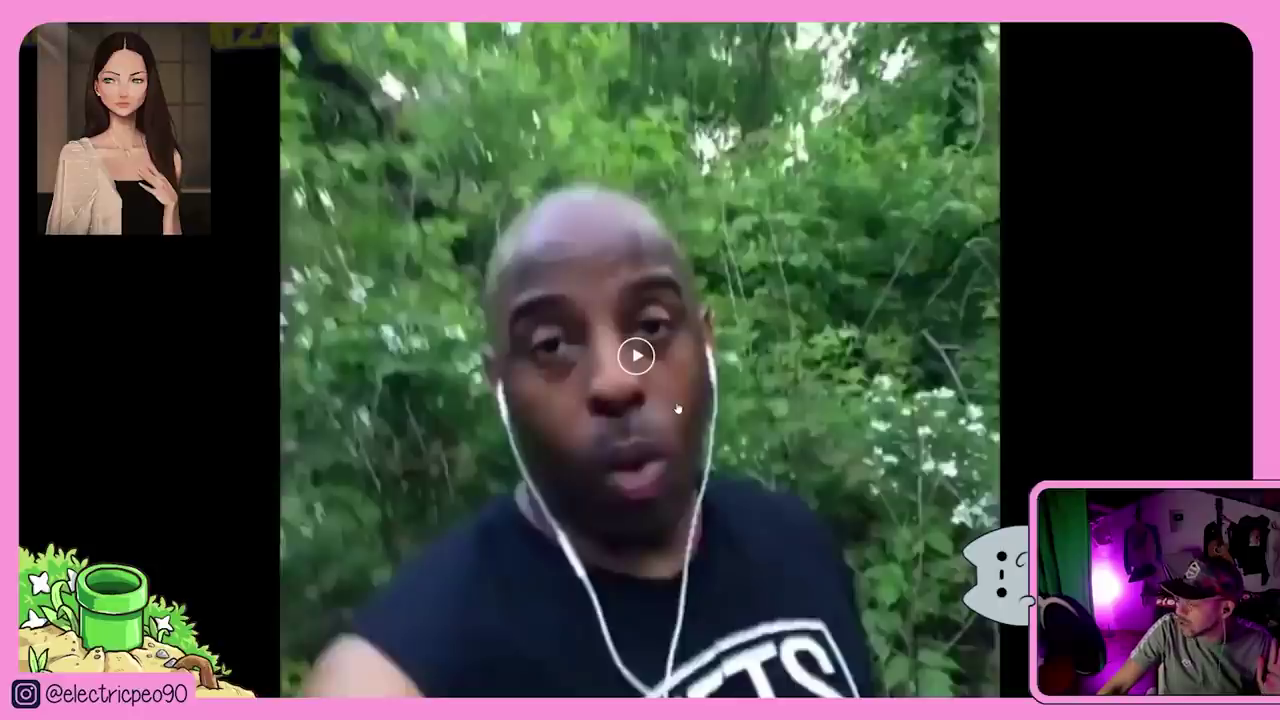
# - Play the posted video clip to its end, then exit full-screen view
pyautogui.click(636, 358)
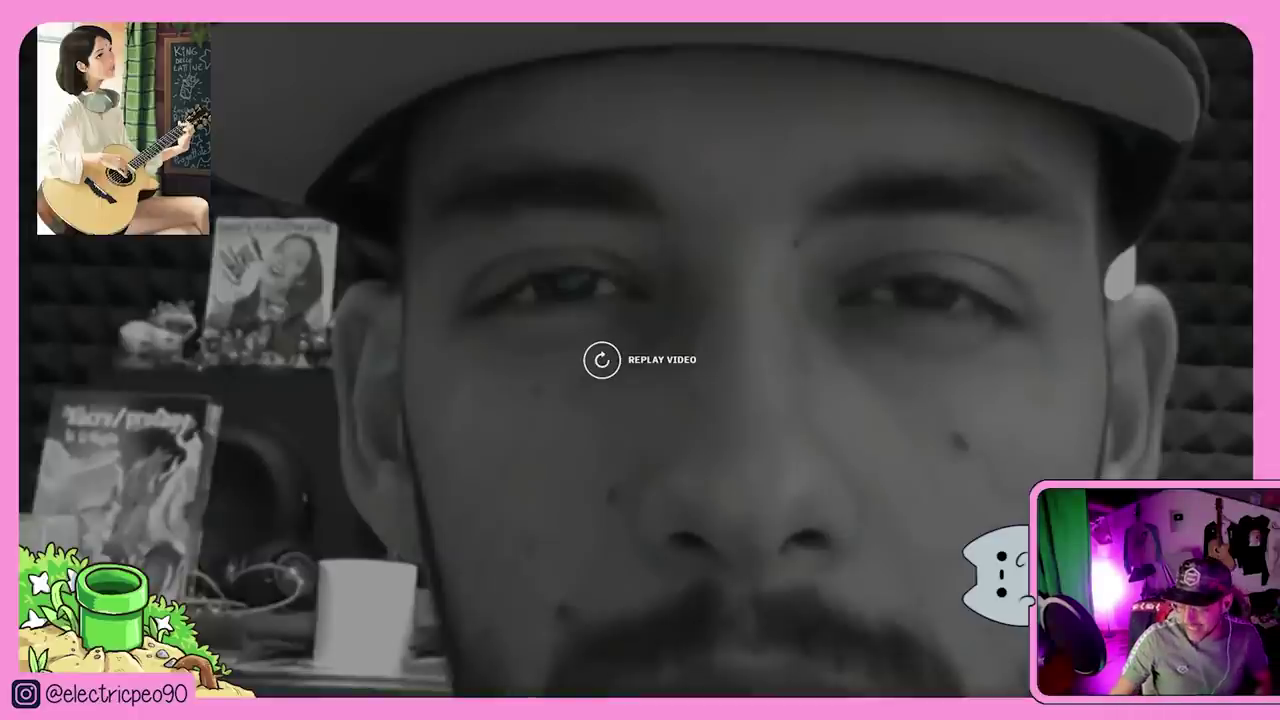
pyautogui.press('Escape')
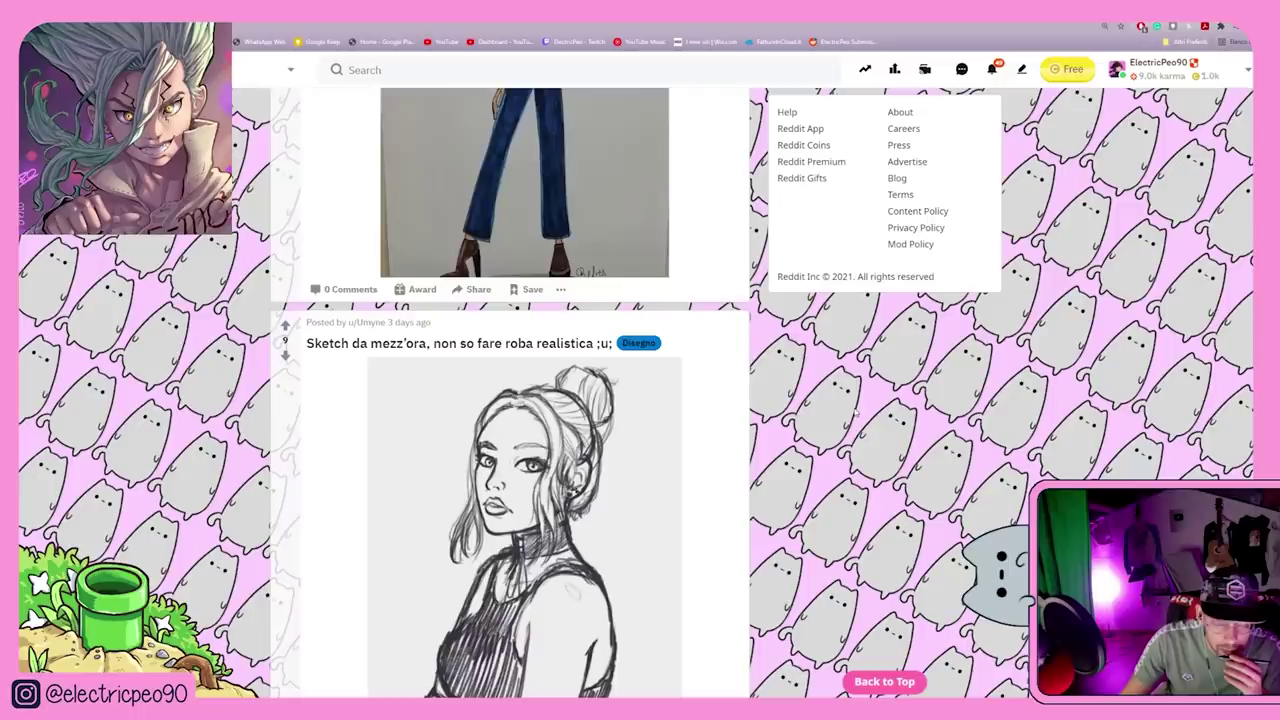
# - Sketch a pink front-view eye with iris, outer corner and upper-lid strokes
pyautogui.scroll(-1, 857, 404)
pyautogui.scroll(-1, 858, 398)
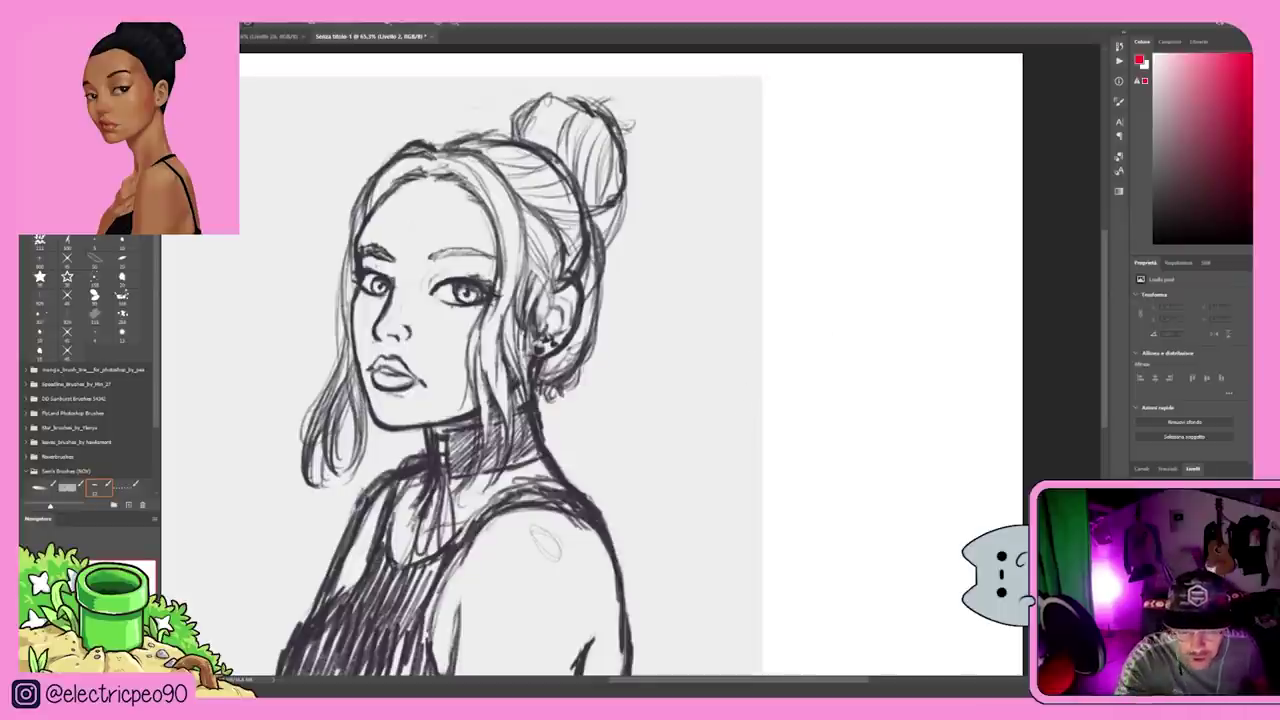
pyautogui.moveTo(808, 322)
pyautogui.mouseDown()
pyautogui.moveTo(851, 320)
pyautogui.moveTo(786, 354)
pyautogui.moveTo(862, 350)
pyautogui.mouseUp()
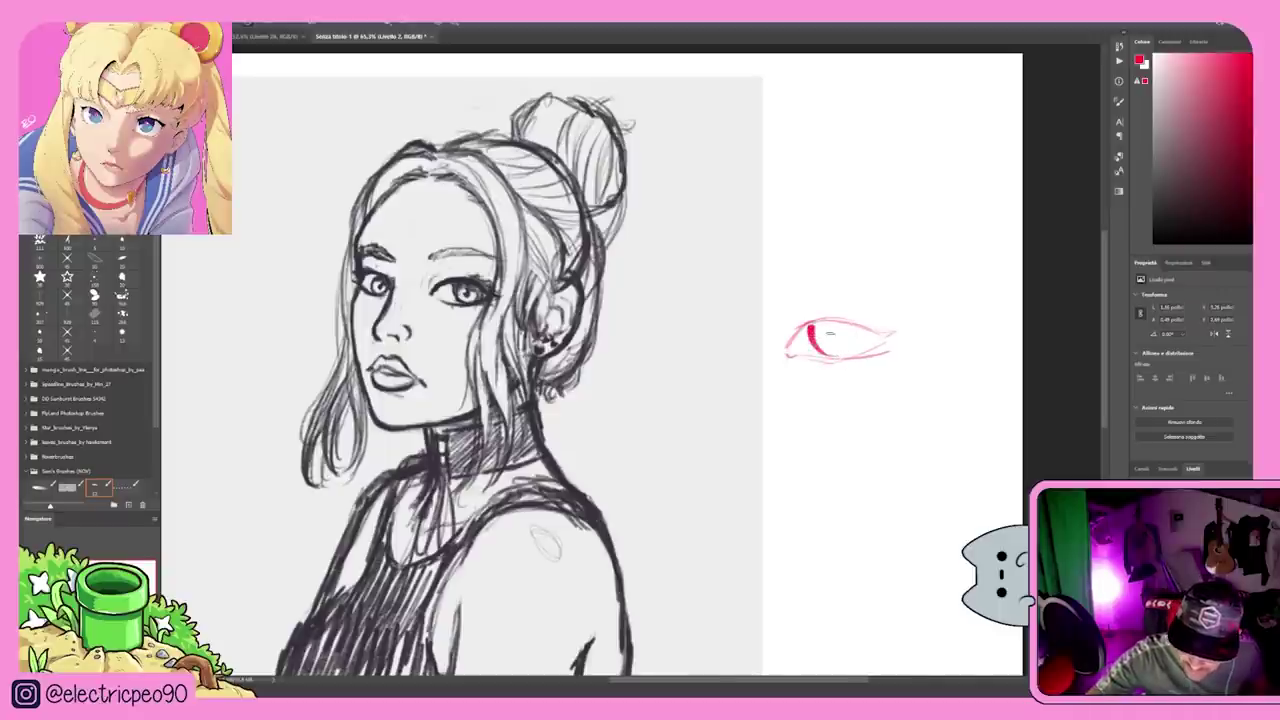
pyautogui.moveTo(856, 332)
pyautogui.mouseDown()
pyautogui.moveTo(851, 354)
pyautogui.moveTo(862, 350)
pyautogui.moveTo(846, 332)
pyautogui.moveTo(908, 330)
pyautogui.mouseUp()
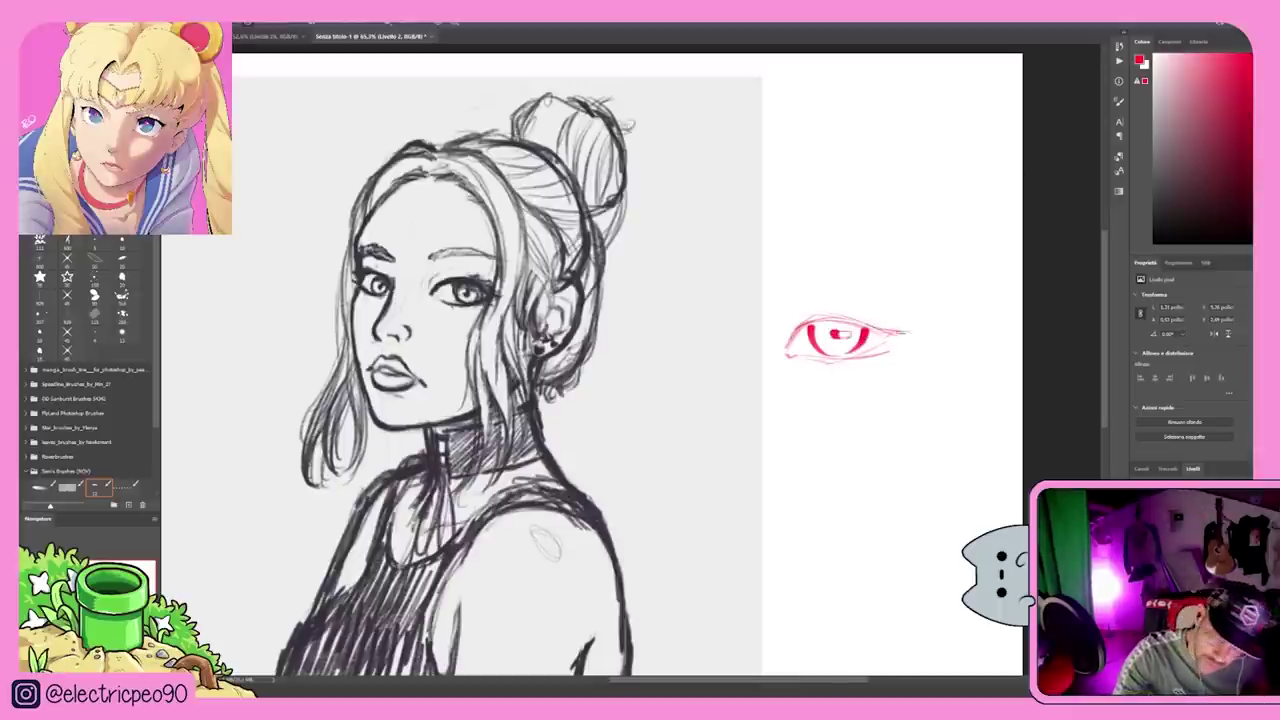
pyautogui.moveTo(802, 324); pyautogui.dragTo(832, 312)
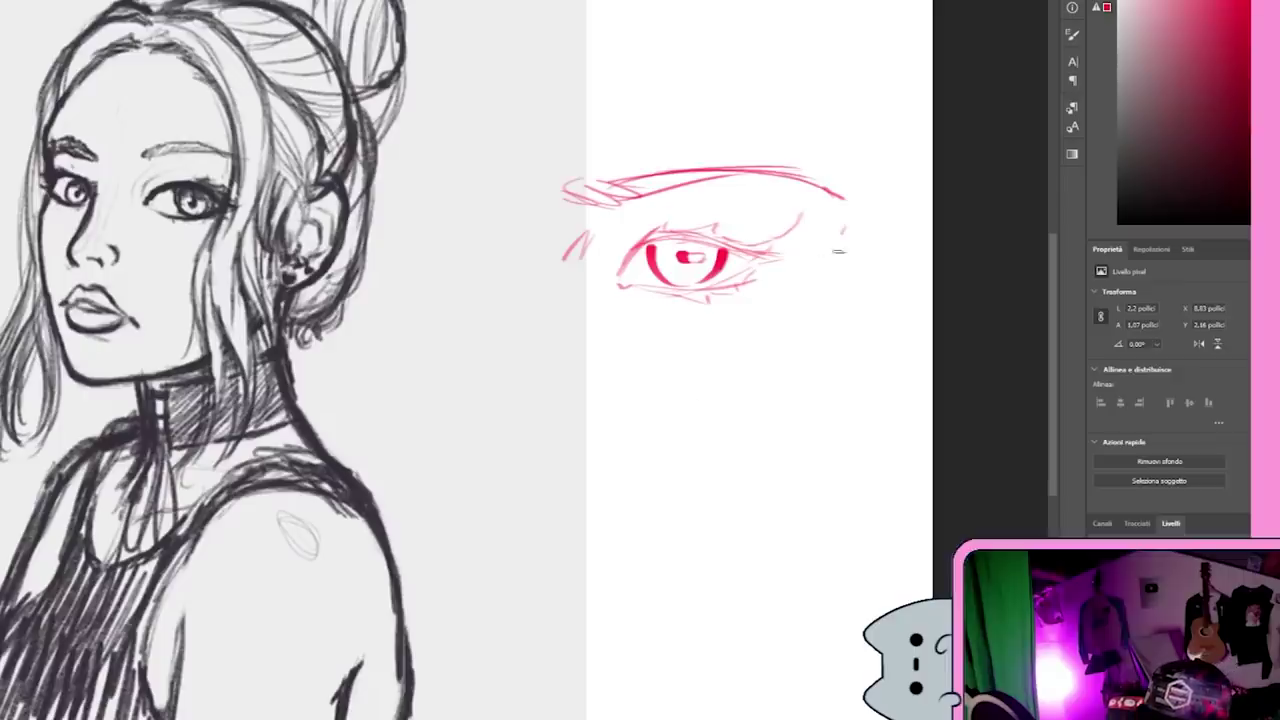
# - Add a cross-lined guide circle, an oval guide below it, and a side-view eye
pyautogui.moveTo(866, 214)
pyautogui.mouseDown()
pyautogui.moveTo(862, 284)
pyautogui.moveTo(886, 250)
pyautogui.mouseUp()
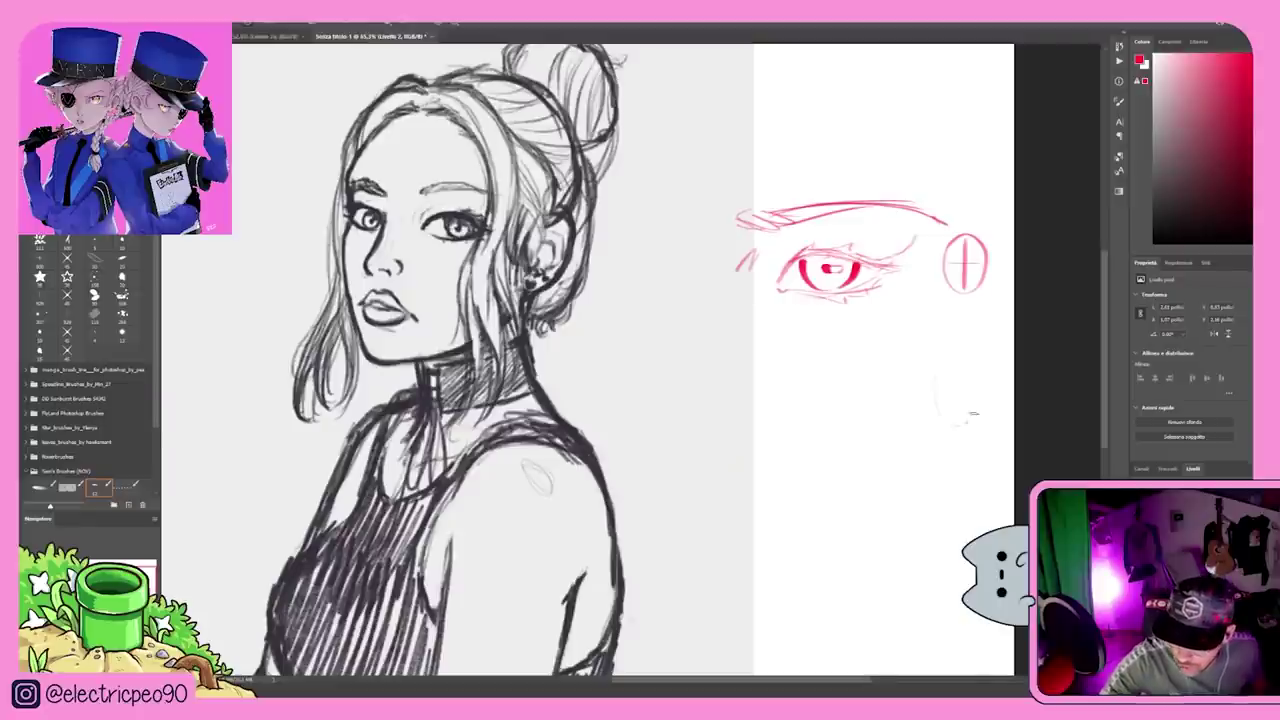
pyautogui.moveTo(955, 362); pyautogui.dragTo(930, 376)
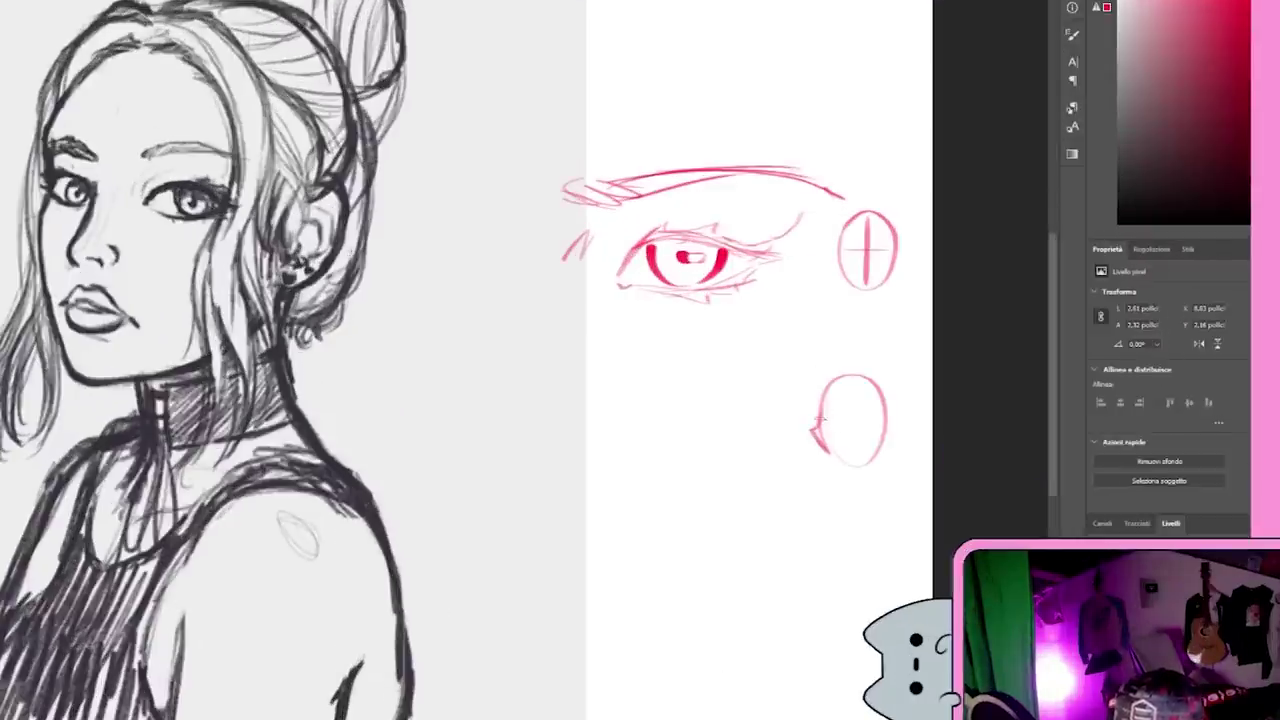
pyautogui.moveTo(634, 405); pyautogui.dragTo(742, 425)
pyautogui.moveTo(640, 448); pyautogui.dragTo(735, 428)
pyautogui.moveTo(528, 356)
pyautogui.mouseDown()
pyautogui.moveTo(512, 420)
pyautogui.moveTo(544, 400)
pyautogui.moveTo(516, 430)
pyautogui.mouseUp()
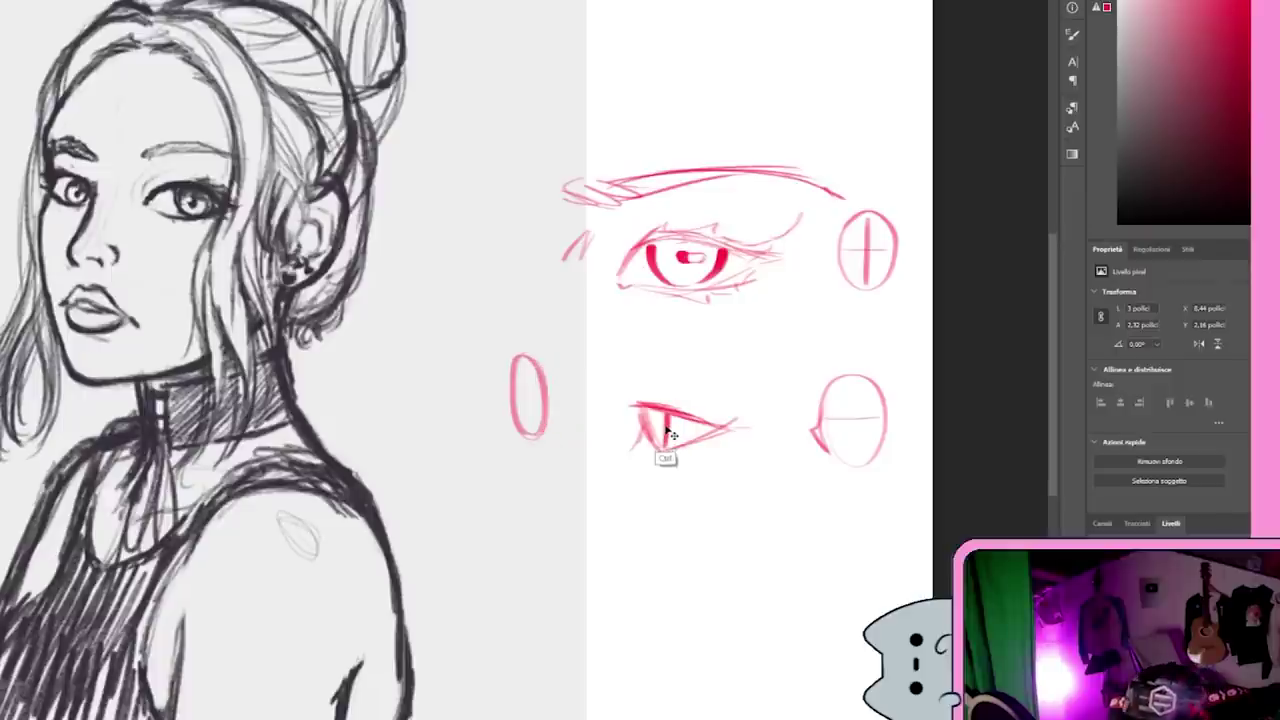
# - Darken the side-view eye's iris and undo stray oval, arrow and circle strokes
pyautogui.hotkey('ctrl', 'z')
pyautogui.moveTo(660, 417); pyautogui.dragTo(667, 430)
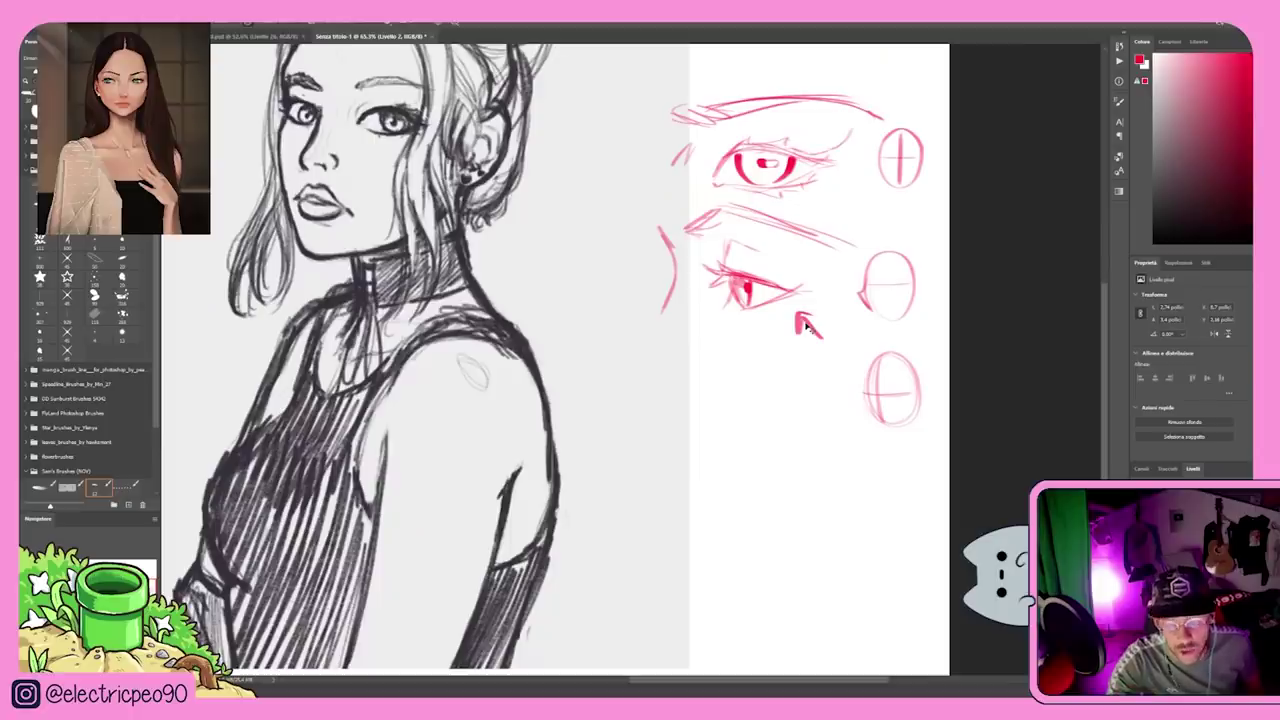
pyautogui.hotkey('ctrl', 'z')
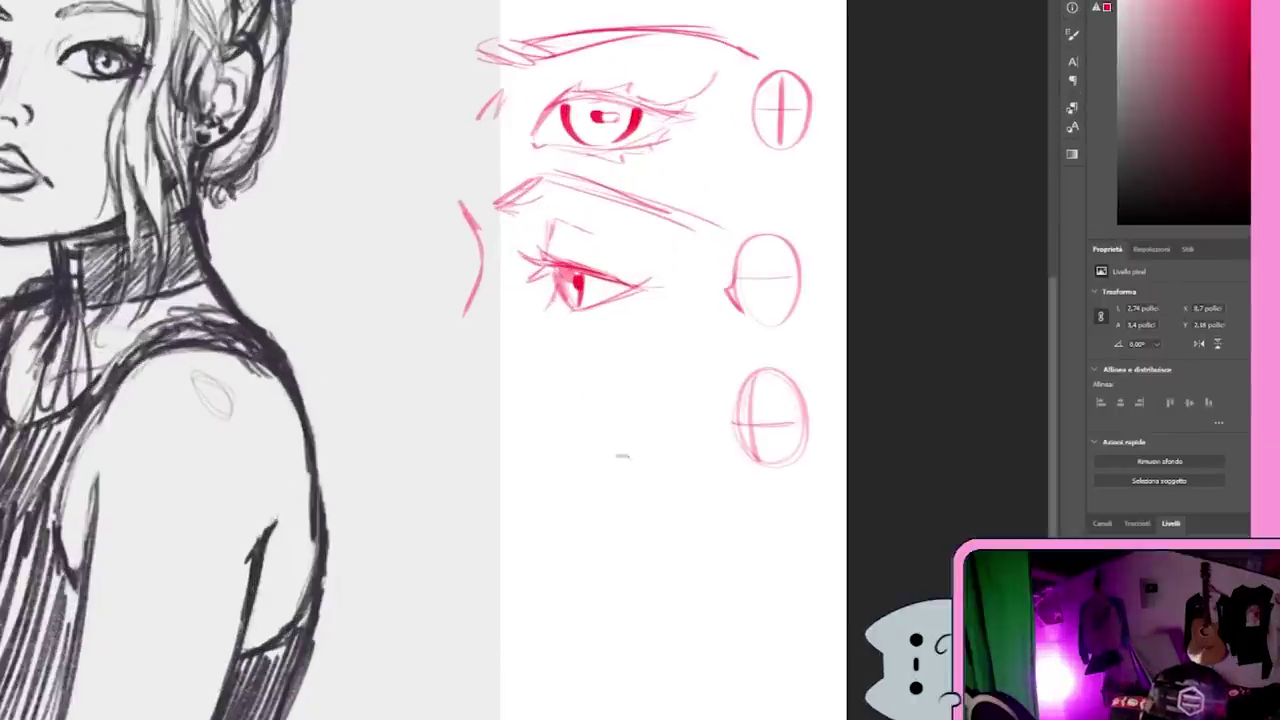
pyautogui.moveTo(600, 430); pyautogui.dragTo(590, 433)
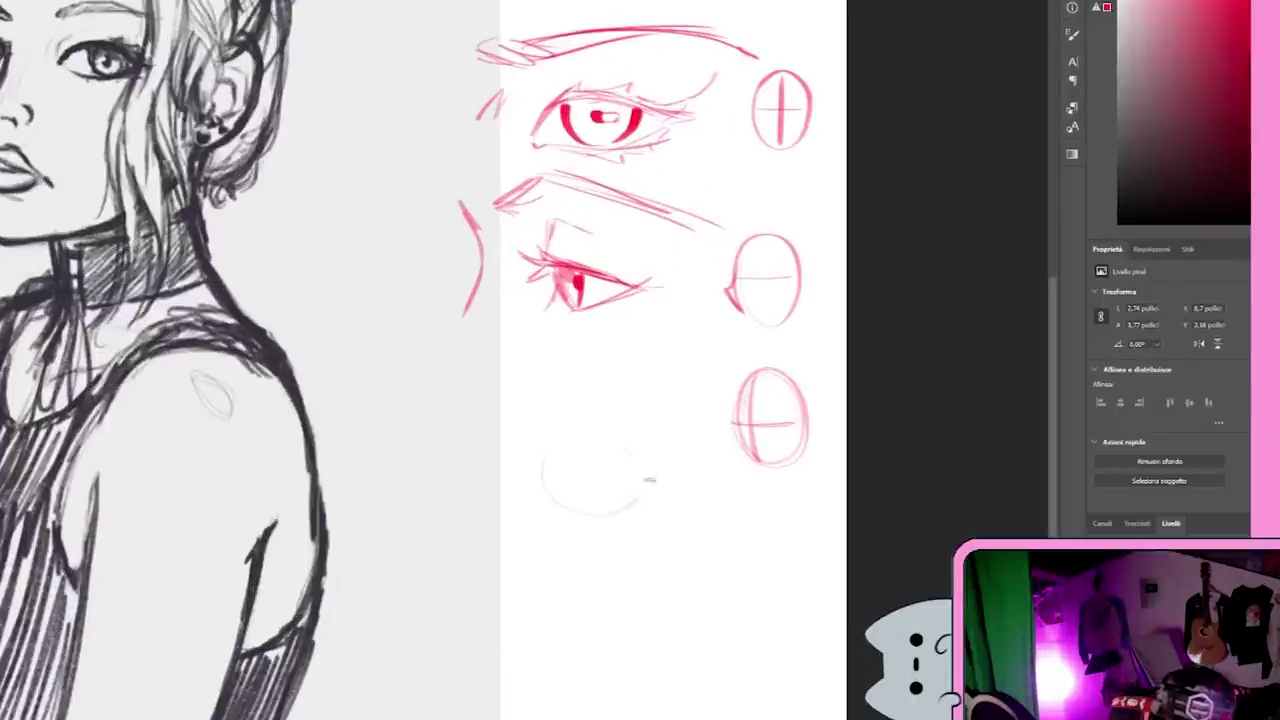
pyautogui.hotkey('ctrl', 'z')
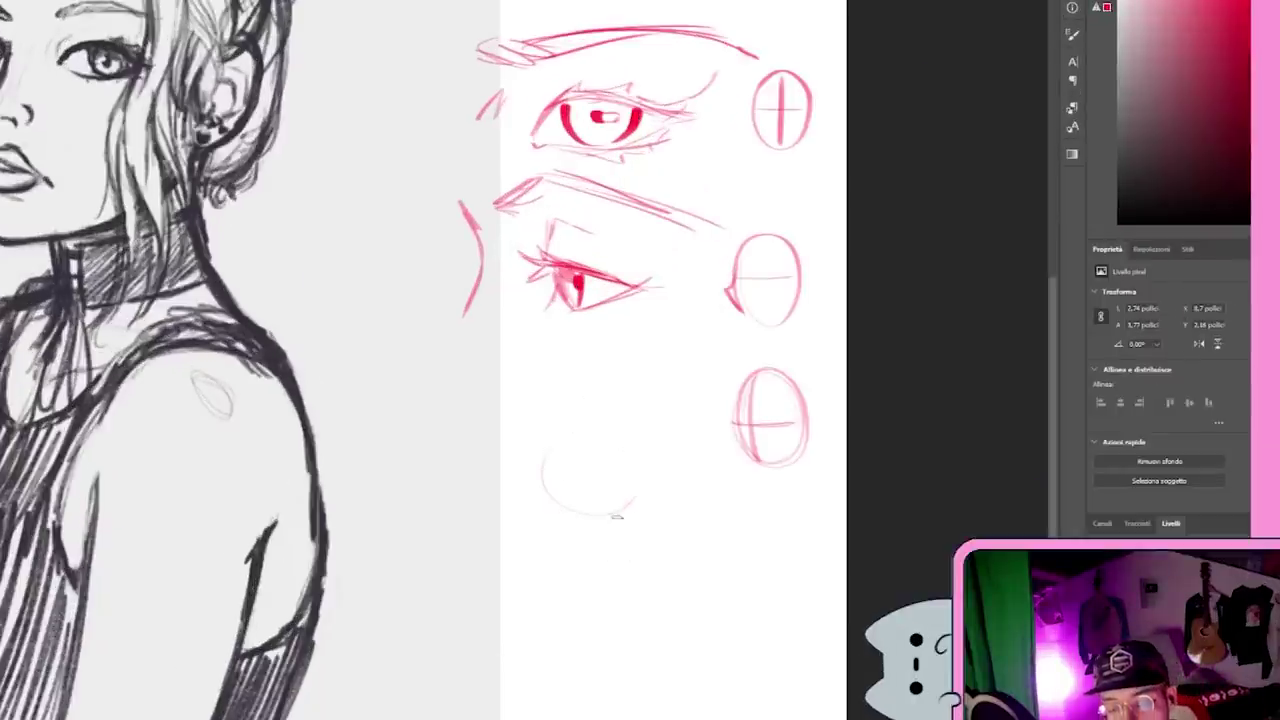
pyautogui.hotkey('ctrl', 'z')
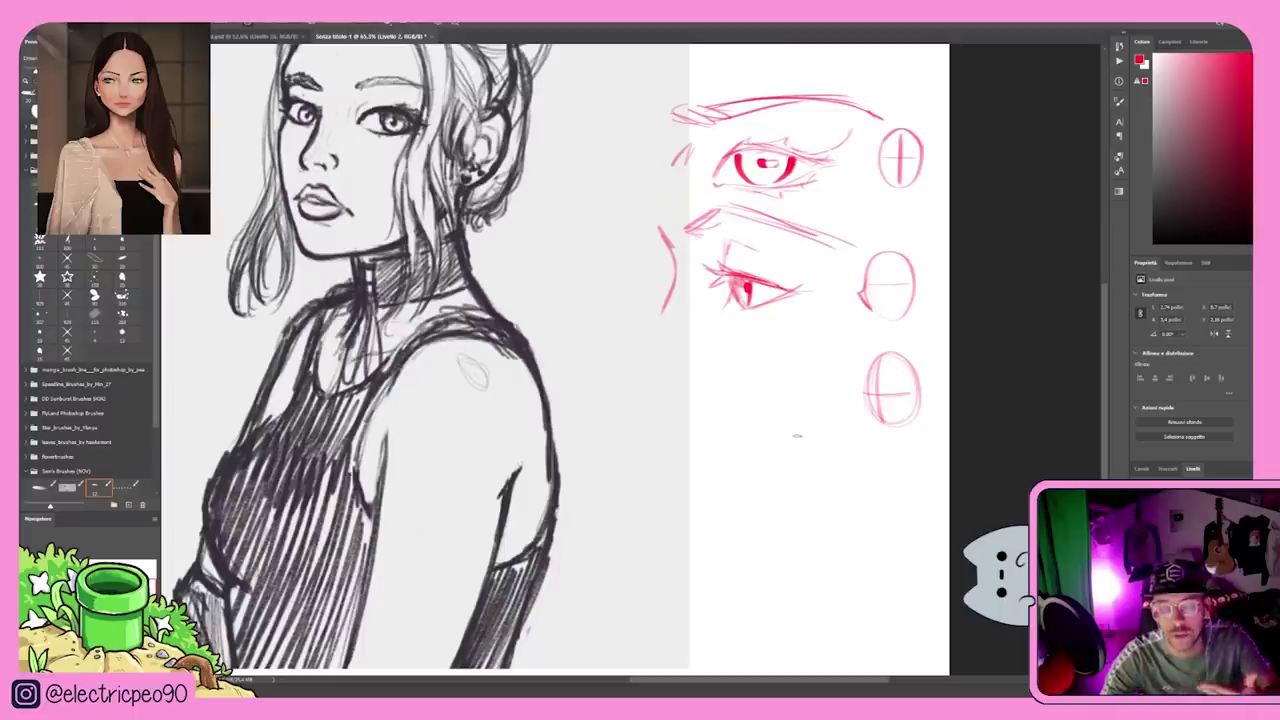
pyautogui.moveTo(733, 446)
pyautogui.mouseDown()
pyautogui.moveTo(748, 419)
pyautogui.moveTo(794, 434)
pyautogui.moveTo(745, 428)
pyautogui.moveTo(773, 436)
pyautogui.moveTo(757, 457)
pyautogui.moveTo(770, 446)
pyautogui.mouseUp()
pyautogui.hotkey('ctrl', 'z')
# - Refine the eye's corners, lower lid and upper-lid crease, discarding a trial eyebrow
pyautogui.moveTo(535, 385)
pyautogui.mouseDown()
pyautogui.moveTo(486, 445)
pyautogui.moveTo(674, 434)
pyautogui.moveTo(715, 410)
pyautogui.mouseUp()
pyautogui.moveTo(506, 368); pyautogui.dragTo(614, 398)
pyautogui.moveTo(530, 390)
pyautogui.mouseDown()
pyautogui.moveTo(515, 315)
pyautogui.moveTo(740, 392)
pyautogui.mouseUp()
pyautogui.moveTo(512, 292); pyautogui.dragTo(498, 325)
pyautogui.moveTo(440, 257); pyautogui.dragTo(546, 262)
pyautogui.moveTo(480, 250); pyautogui.dragTo(734, 246)
pyautogui.moveTo(462, 230); pyautogui.dragTo(790, 283)
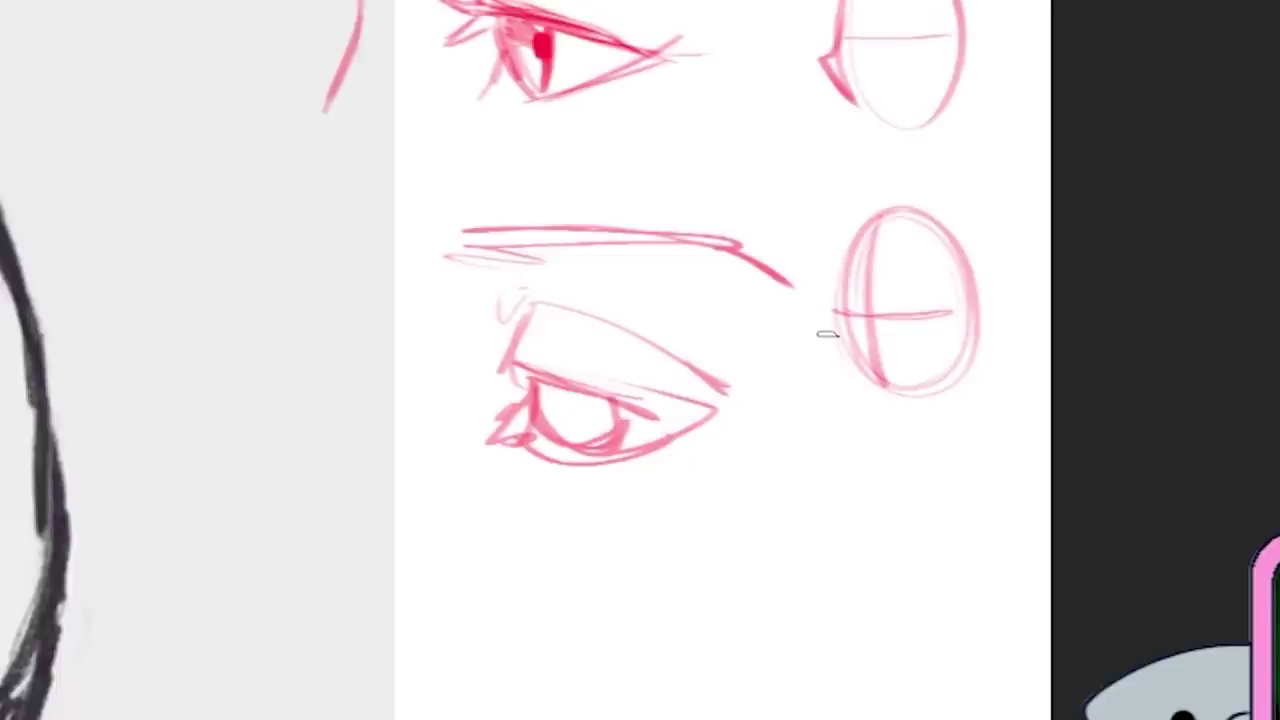
pyautogui.hotkey('ctrl', 'z')
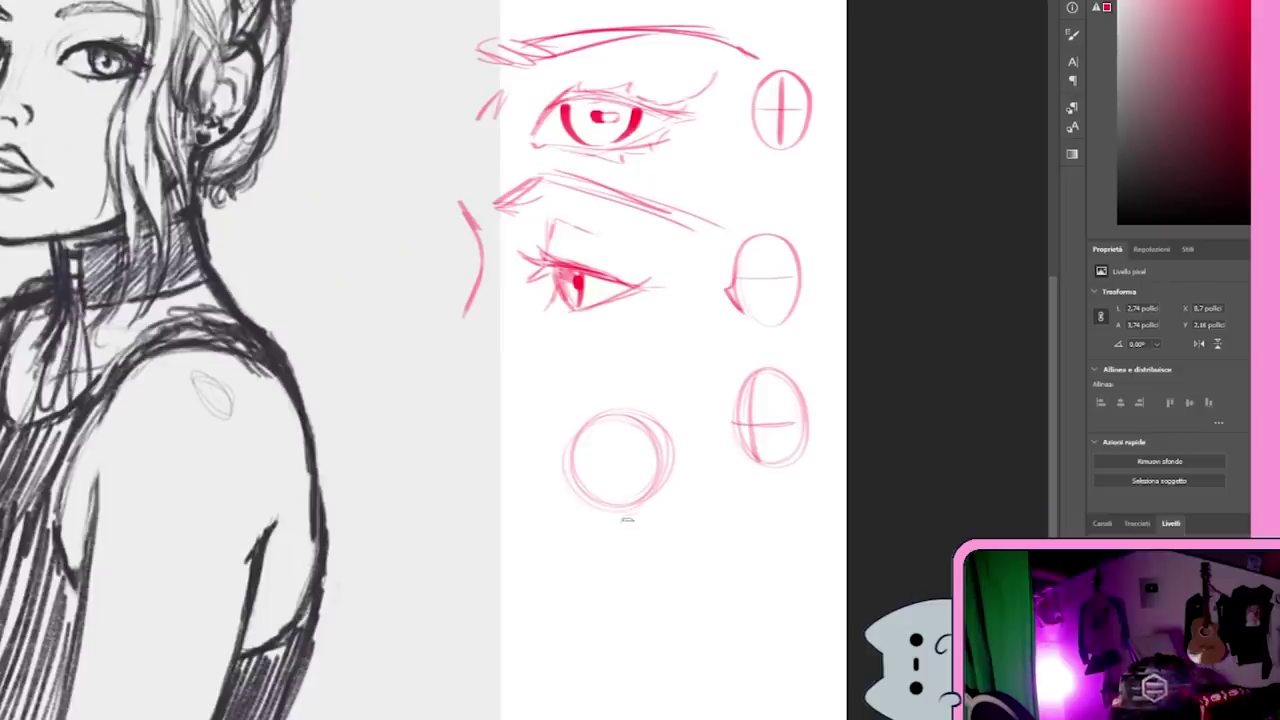
# - Draw the lower-circle eye: eye-line guide, outline, lower lid and iris
pyautogui.moveTo(600, 476); pyautogui.dragTo(545, 502)
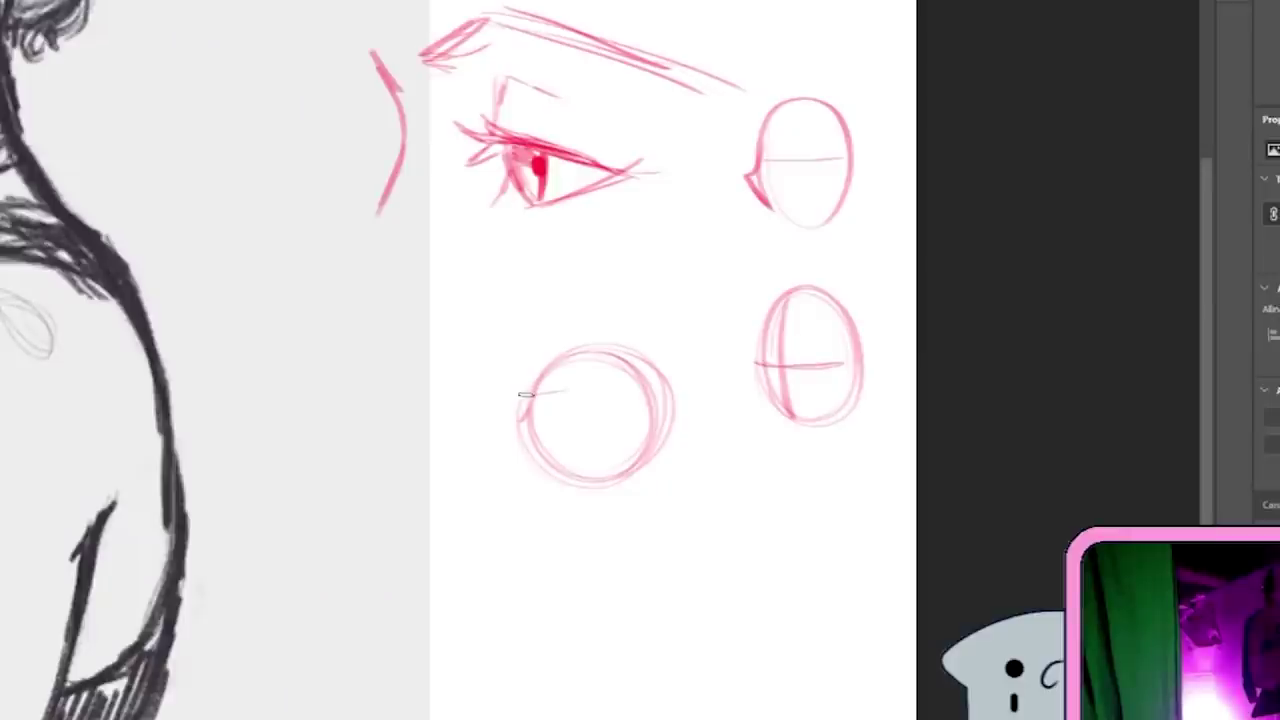
pyautogui.moveTo(525, 394)
pyautogui.mouseDown()
pyautogui.moveTo(588, 392)
pyautogui.moveTo(658, 425)
pyautogui.mouseUp()
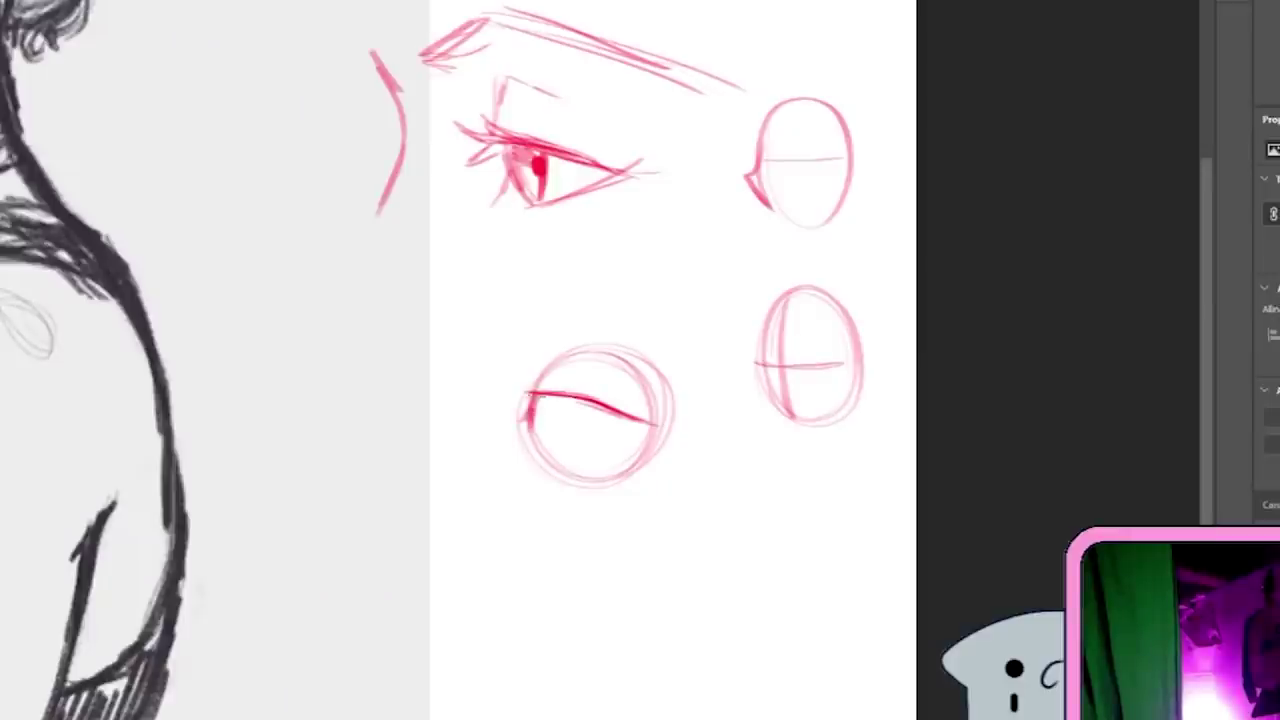
pyautogui.moveTo(531, 402); pyautogui.dragTo(518, 436)
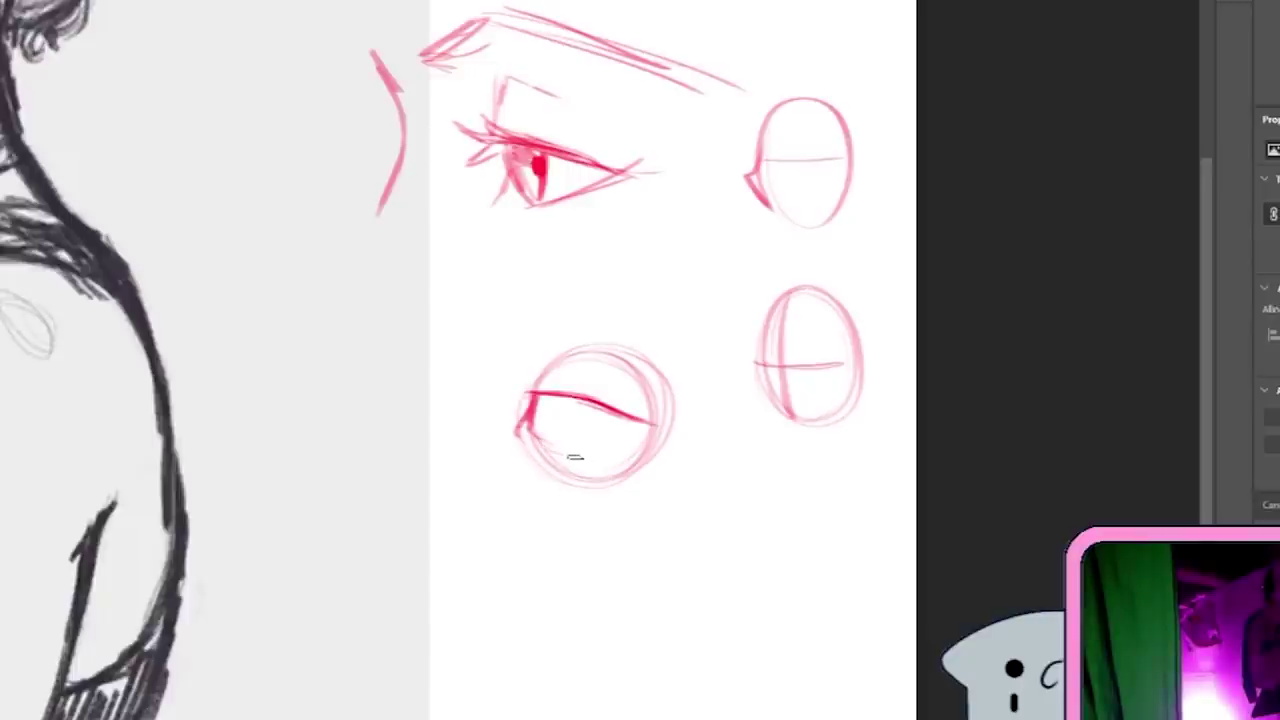
pyautogui.moveTo(618, 453); pyautogui.dragTo(643, 440)
pyautogui.moveTo(532, 440); pyautogui.dragTo(655, 430)
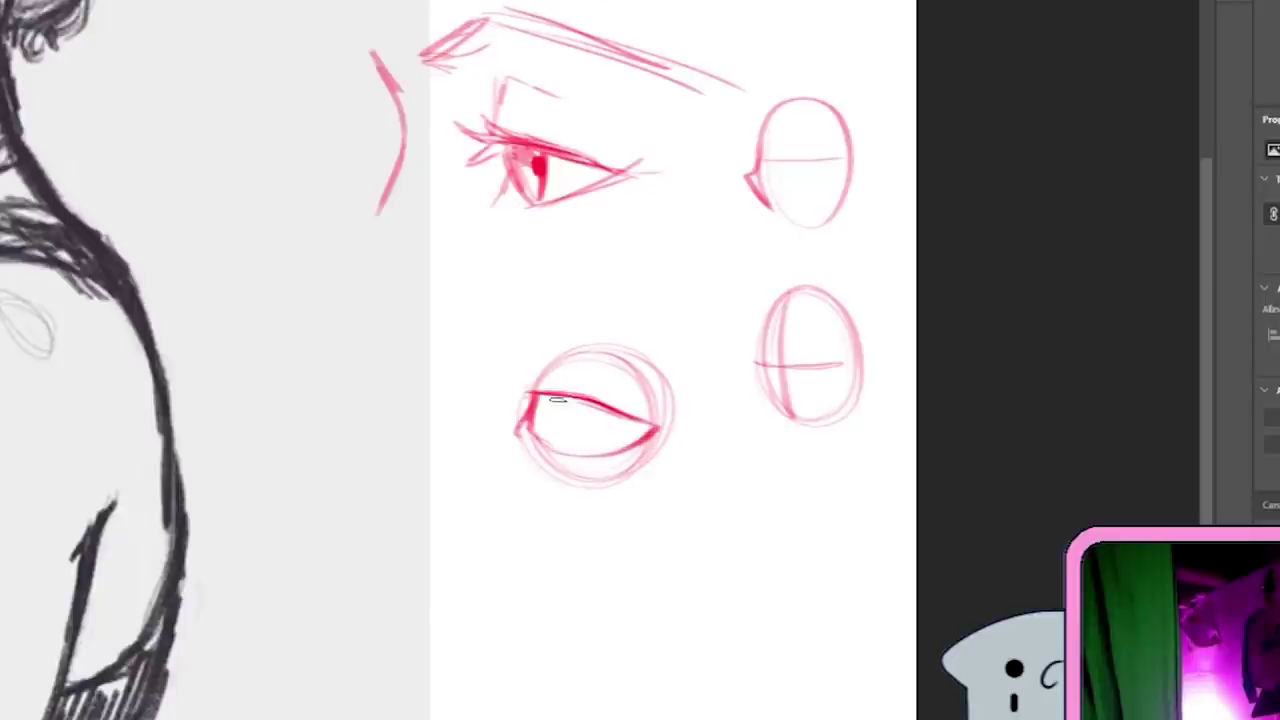
pyautogui.moveTo(555, 428); pyautogui.dragTo(545, 401)
pyautogui.hotkey('ctrl', 'z')
pyautogui.hotkey('ctrl', 'z')
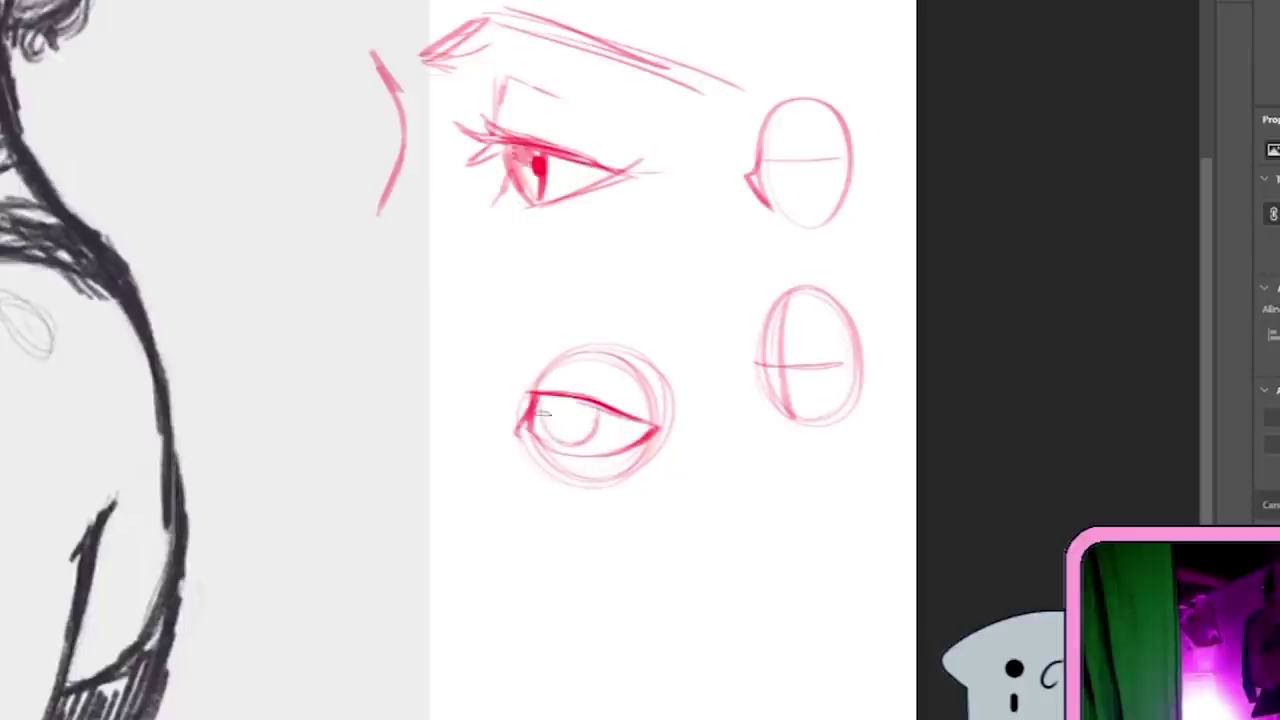
pyautogui.moveTo(540, 398); pyautogui.dragTo(597, 410)
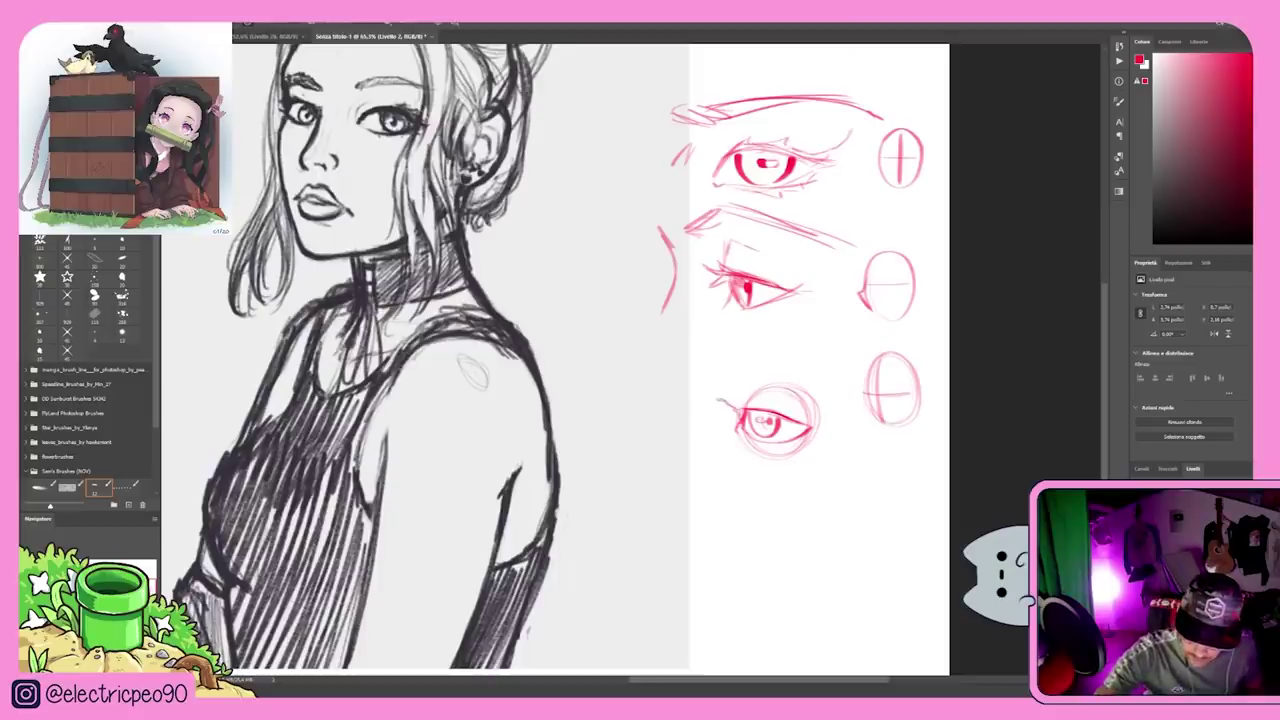
# - Add an upper-lid stroke, brow strokes and a face contour down toward the chin
pyautogui.moveTo(744, 402); pyautogui.dragTo(772, 412)
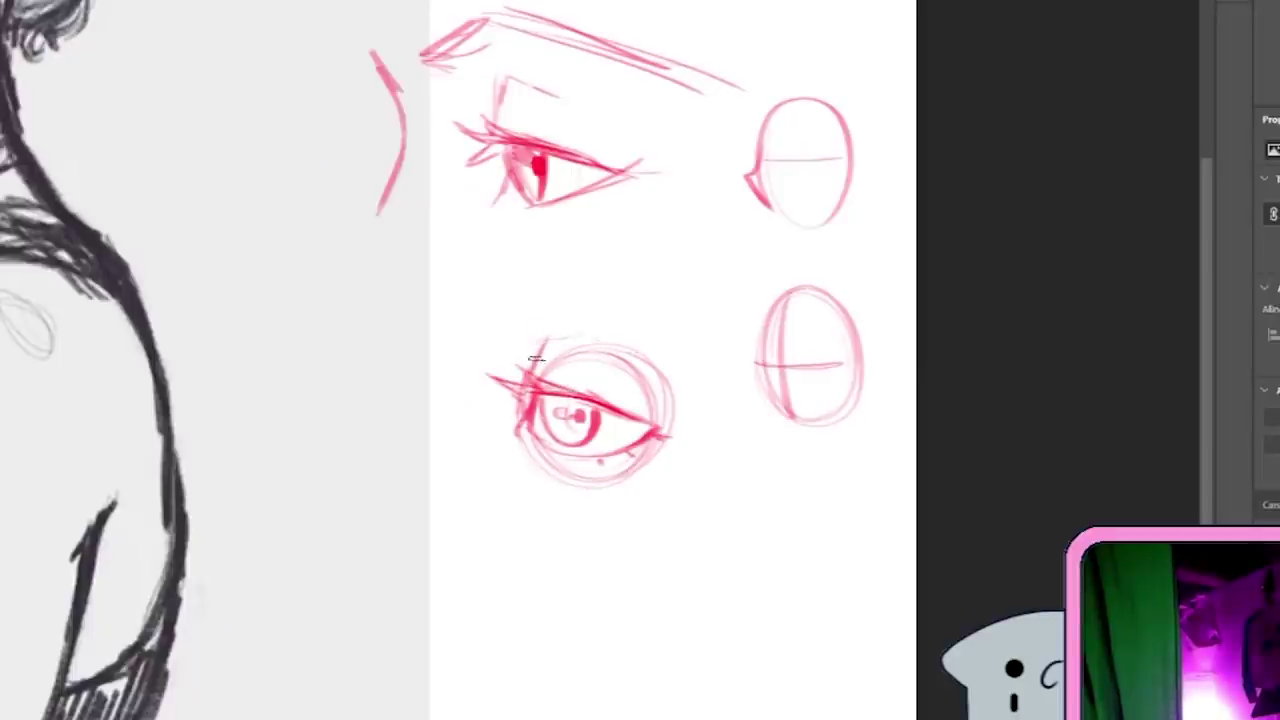
pyautogui.moveTo(655, 256); pyautogui.dragTo(452, 296)
pyautogui.moveTo(662, 270); pyautogui.dragTo(740, 320)
pyautogui.moveTo(410, 350)
pyautogui.mouseDown()
pyautogui.moveTo(388, 440)
pyautogui.moveTo(362, 472)
pyautogui.mouseUp()
pyautogui.moveTo(392, 408)
pyautogui.mouseDown()
pyautogui.moveTo(318, 532)
pyautogui.moveTo(436, 574)
pyautogui.mouseUp()
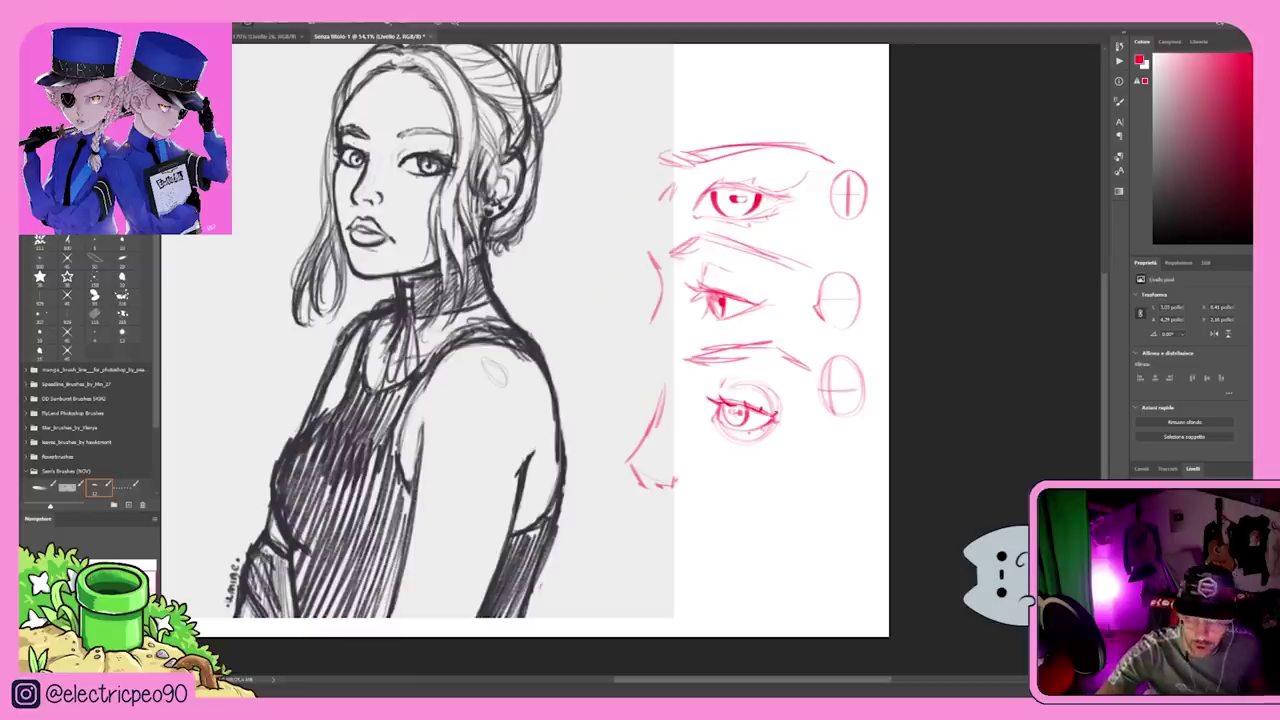
# - Mark the portrait's eye gap in red, erase the marks, and refine the pink nose marks
pyautogui.scroll(2, 770, 486)
pyautogui.scroll(2, 770, 486)
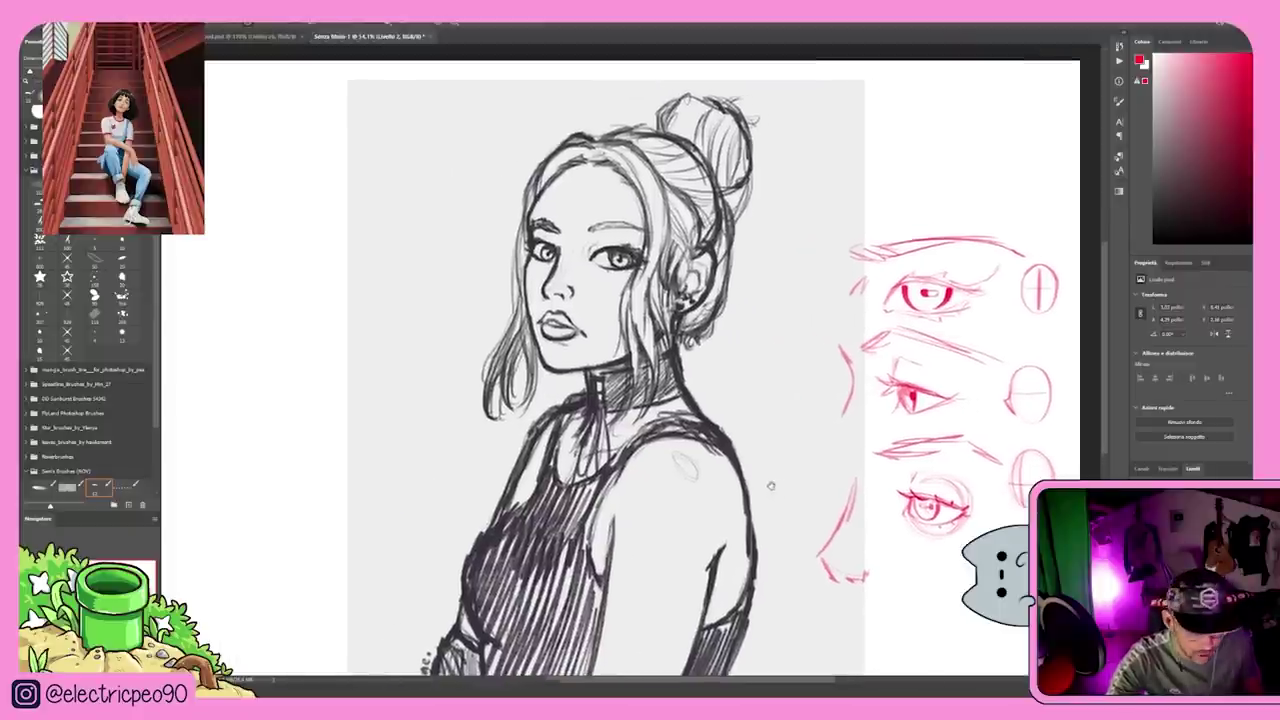
pyautogui.moveTo(630, 370); pyautogui.dragTo(715, 478)
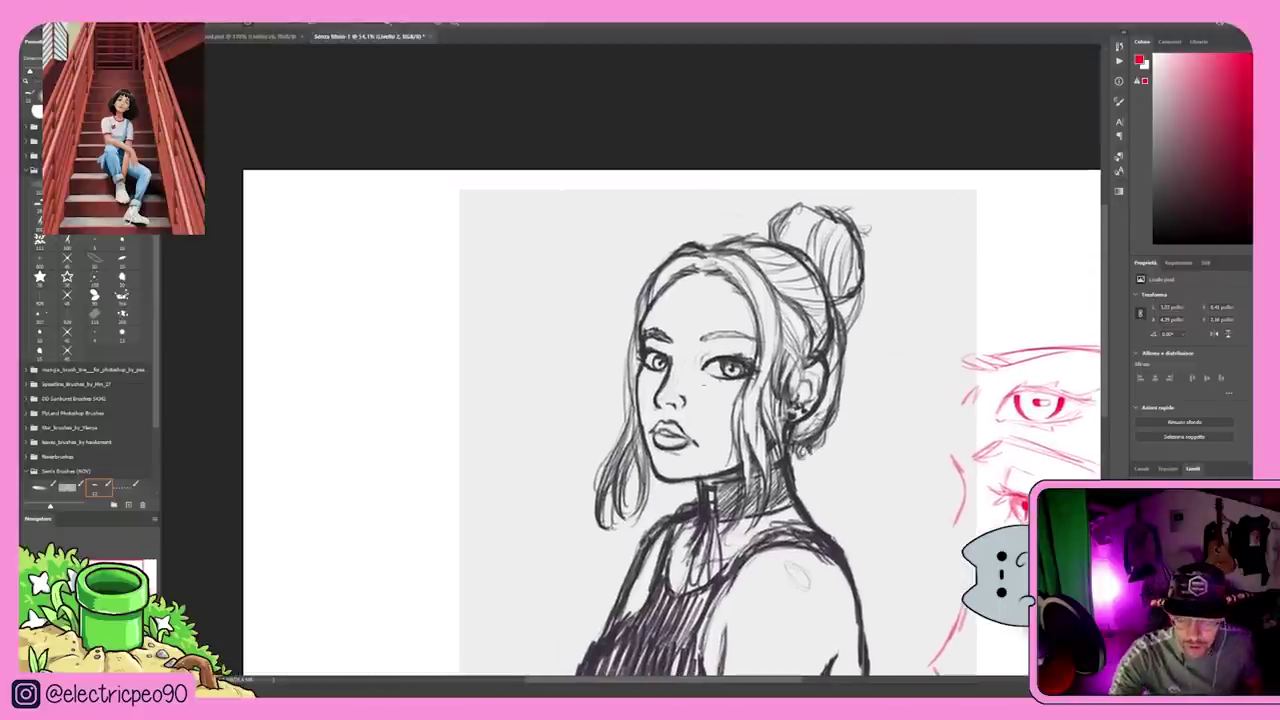
pyautogui.hotkey('ctrl', 'z')
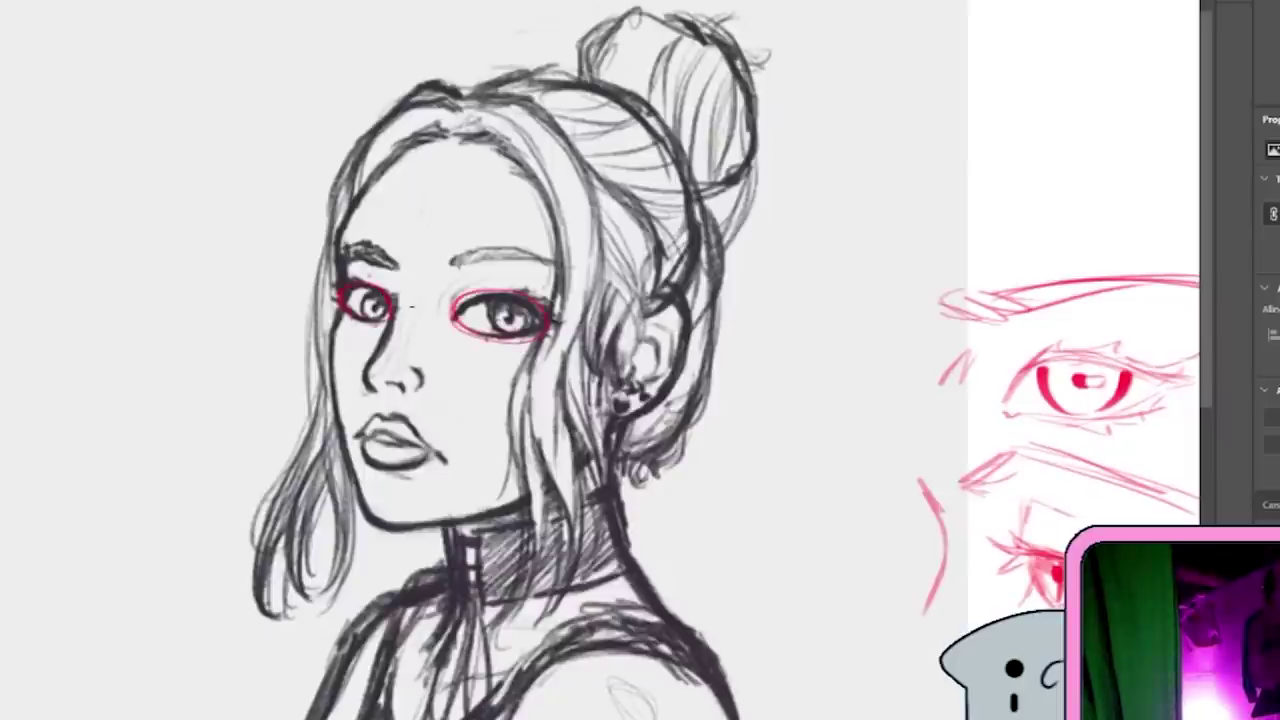
pyautogui.moveTo(405, 303); pyautogui.dragTo(440, 332)
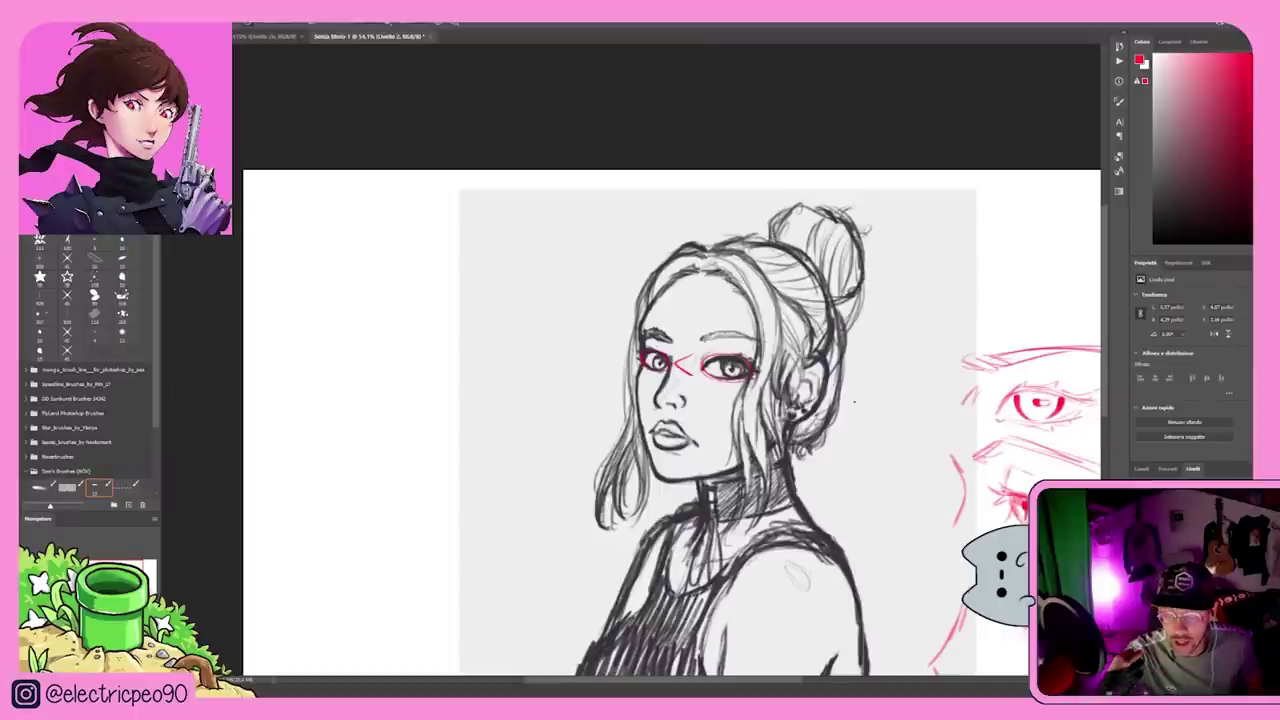
pyautogui.moveTo(690, 356)
pyautogui.mouseDown()
pyautogui.moveTo(672, 386)
pyautogui.moveTo(748, 372)
pyautogui.mouseUp()
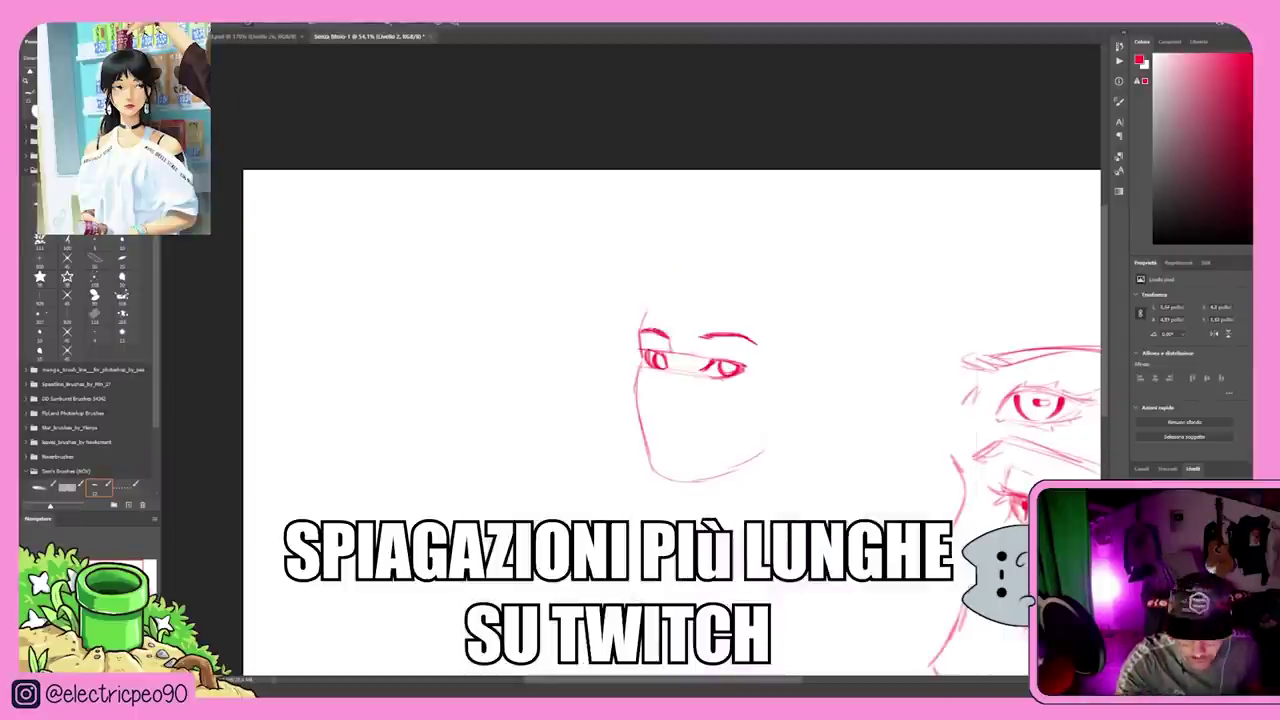
pyautogui.moveTo(664, 420); pyautogui.dragTo(684, 436)
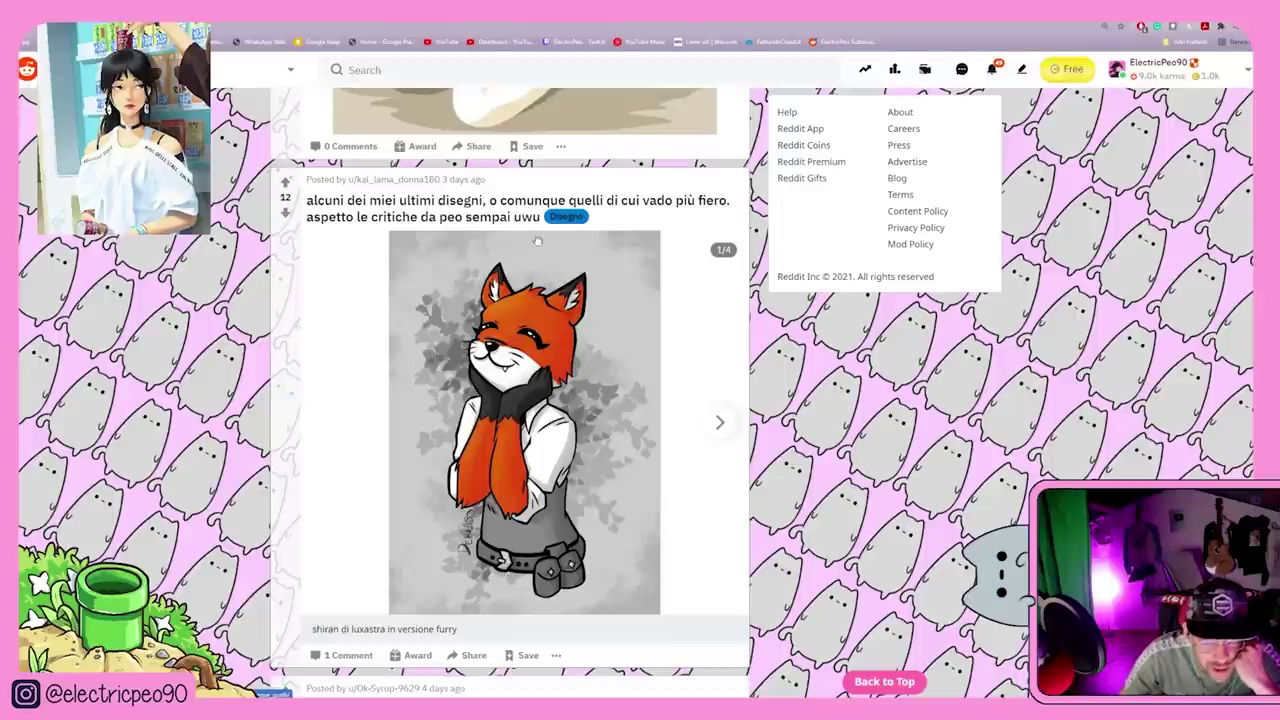
# - Copy gallery image 4/4 with Copia immagine and paste it into a new Photoshop document
pyautogui.click(719, 424)
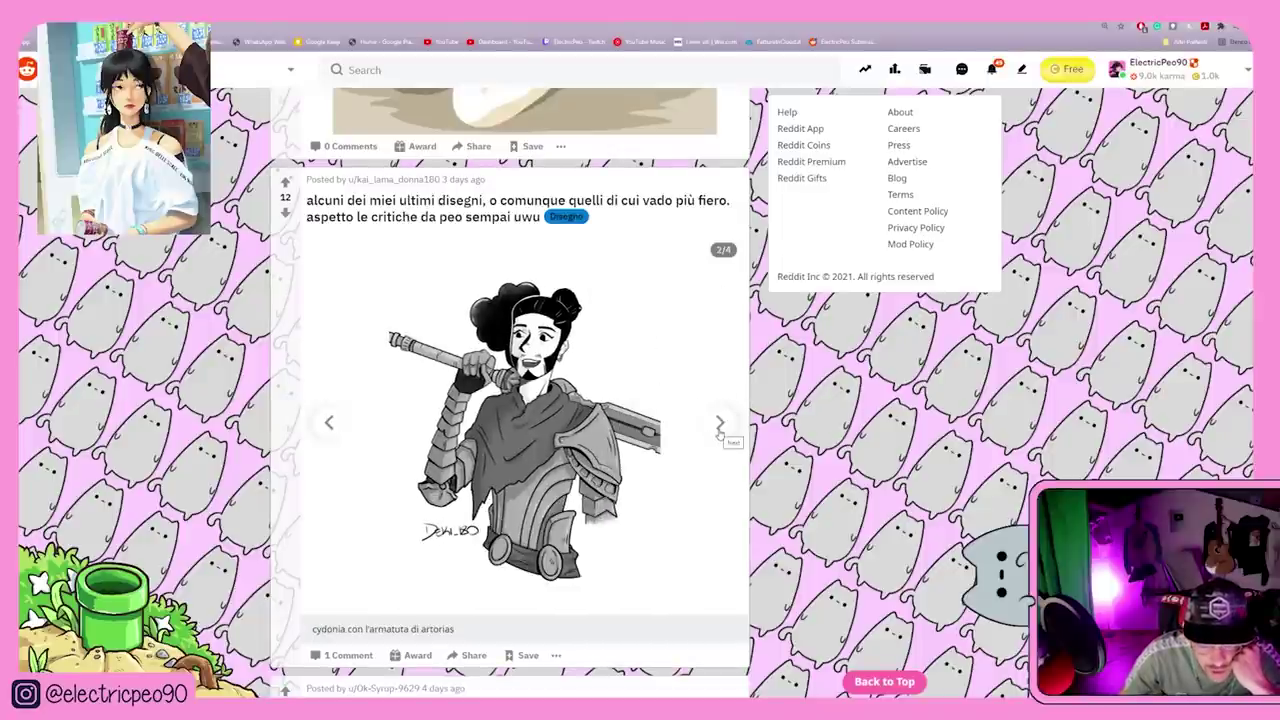
pyautogui.click(719, 428)
pyautogui.click(719, 428)
pyautogui.rightClick(578, 433)
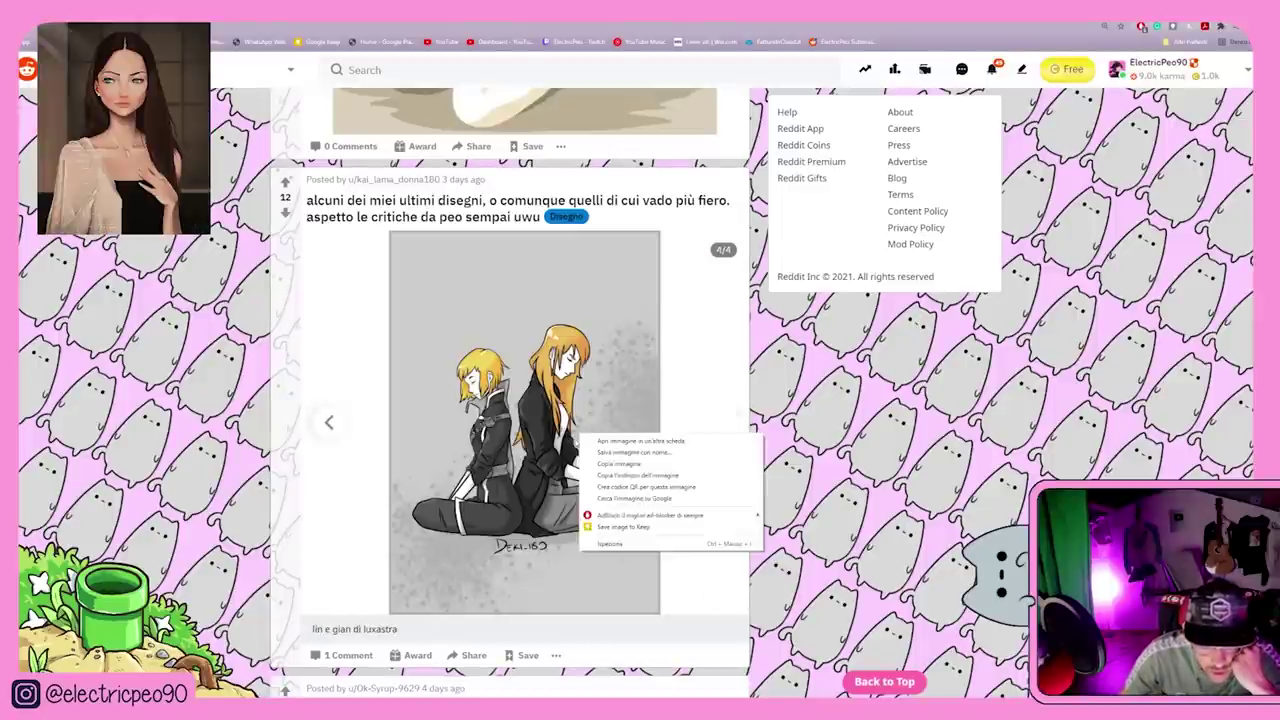
pyautogui.click(624, 487)
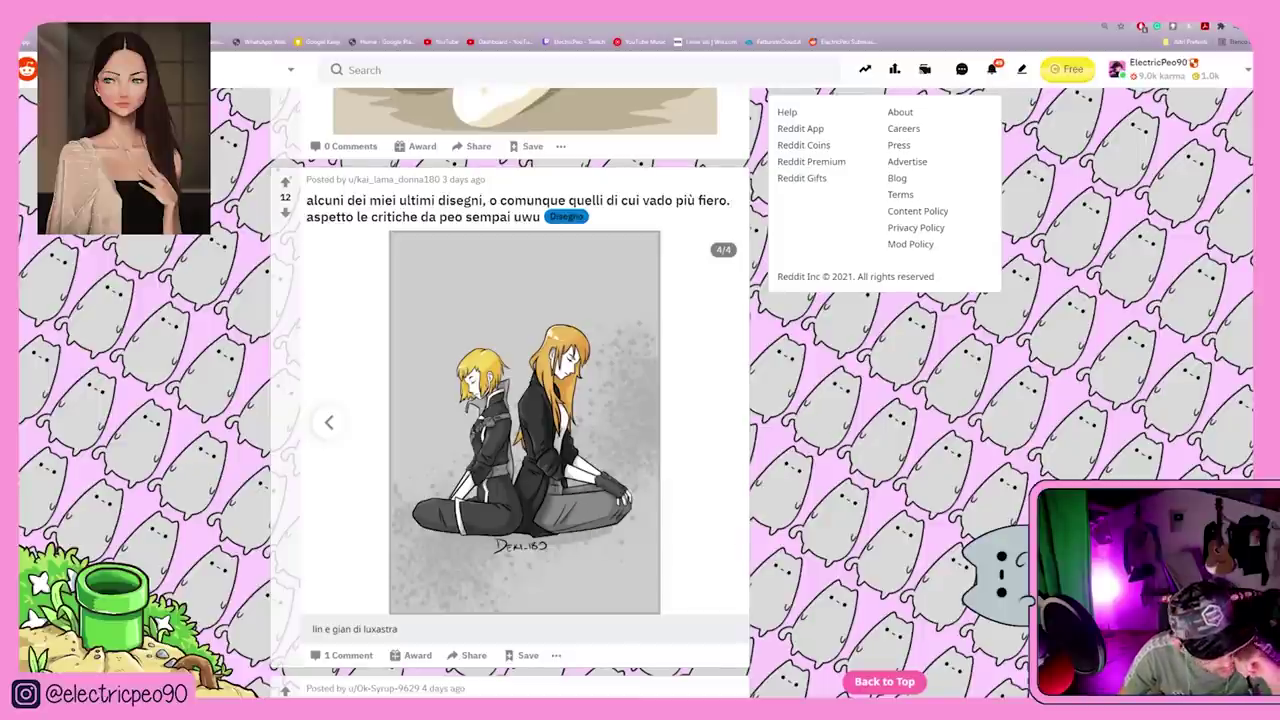
pyautogui.hotkey('alt', 'Tab')
pyautogui.hotkey('ctrl', 'v')
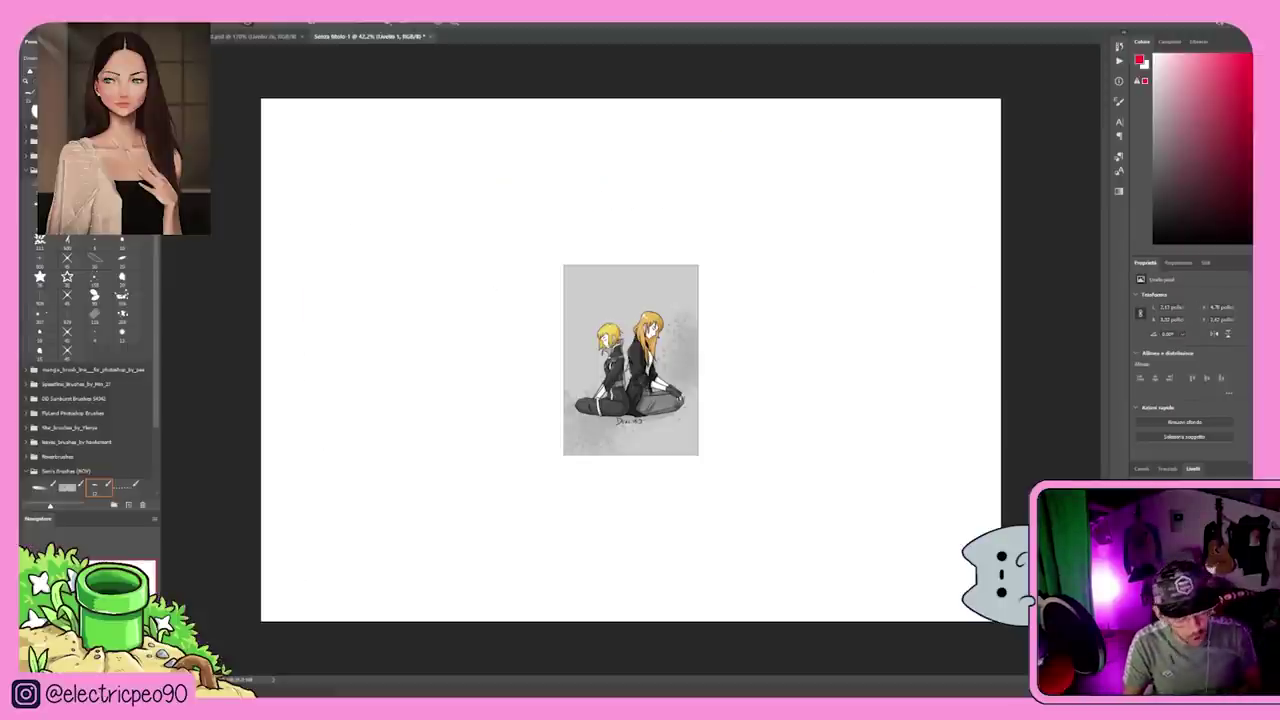
# - Scale the pasted two-figure drawing up to fill most of the canvas
pyautogui.hotkey('ctrl', 't')
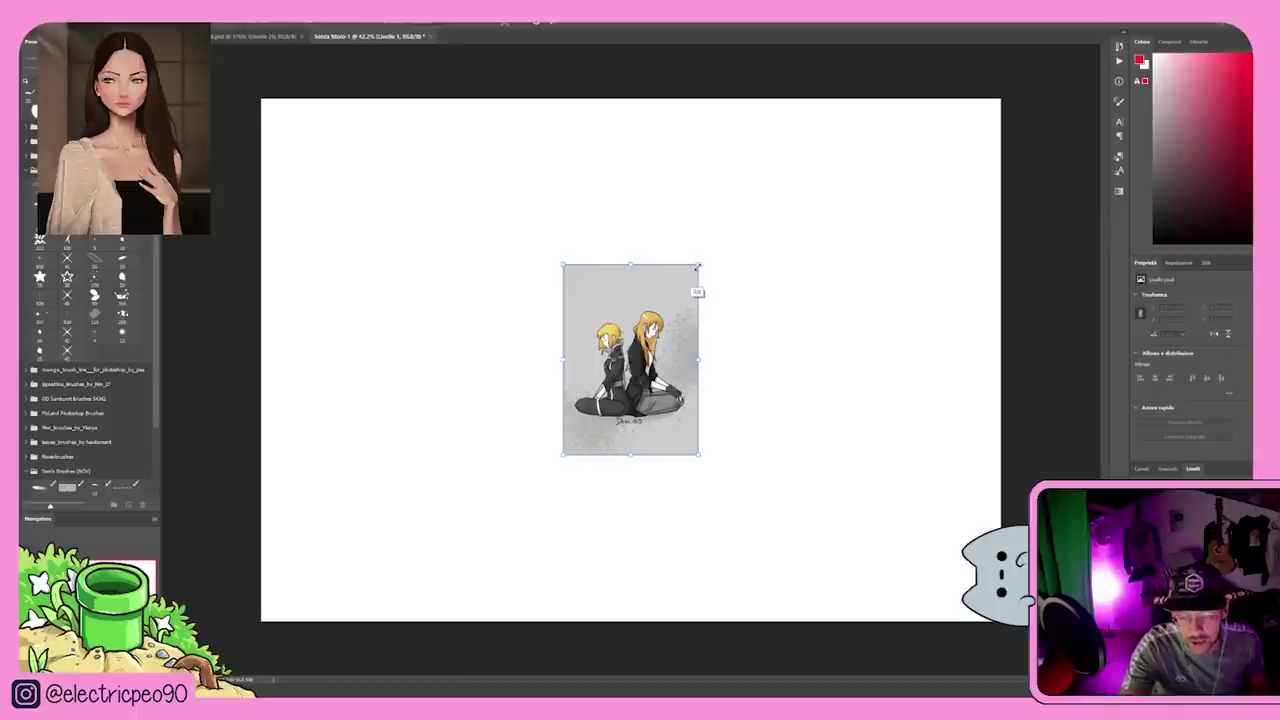
pyautogui.moveTo(698, 291); pyautogui.dragTo(800, 148)
pyautogui.press('Return')
pyautogui.hotkey('ctrl', 'z')
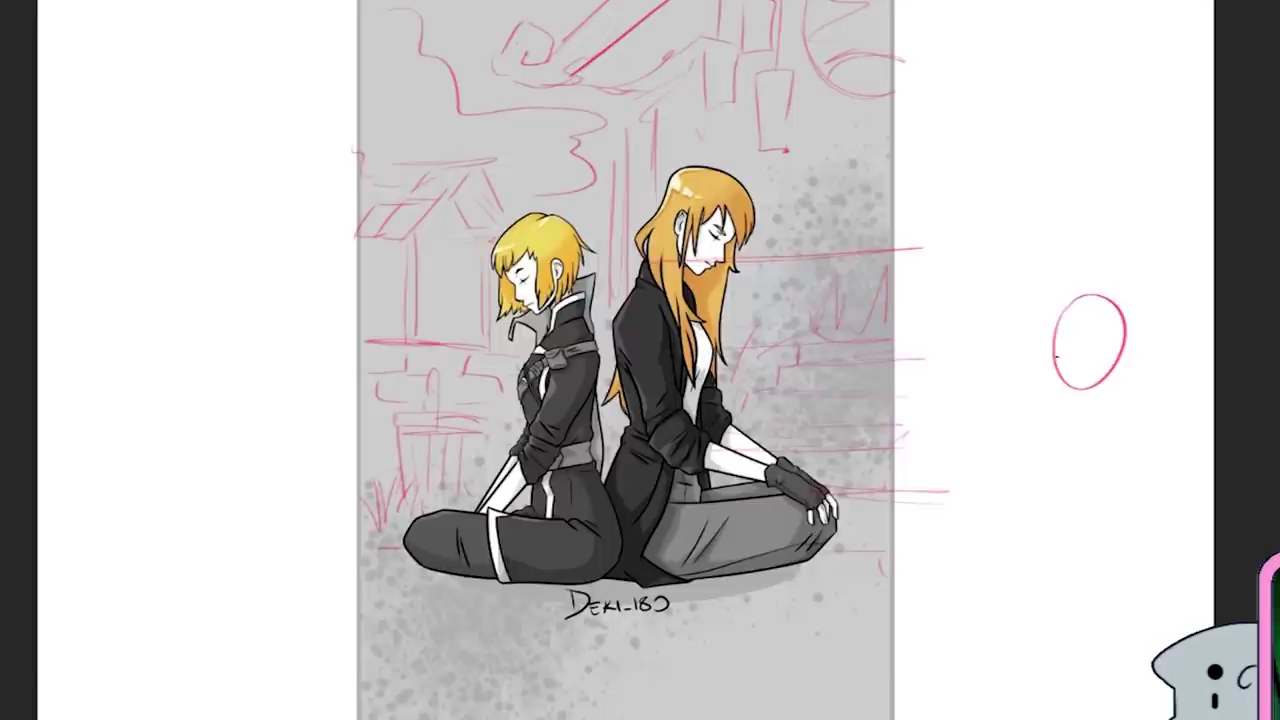
# - Sketch pink body lines, a leg oval and a frame around the small figure
pyautogui.moveTo(1098, 388)
pyautogui.mouseDown()
pyautogui.moveTo(1130, 442)
pyautogui.moveTo(1090, 430)
pyautogui.mouseUp()
pyautogui.moveTo(1054, 380); pyautogui.dragTo(1032, 462)
pyautogui.moveTo(954, 282)
pyautogui.mouseDown()
pyautogui.moveTo(962, 555)
pyautogui.moveTo(1200, 560)
pyautogui.mouseUp()
pyautogui.moveTo(1200, 555)
pyautogui.mouseDown()
pyautogui.moveTo(1188, 245)
pyautogui.moveTo(980, 282)
pyautogui.mouseUp()
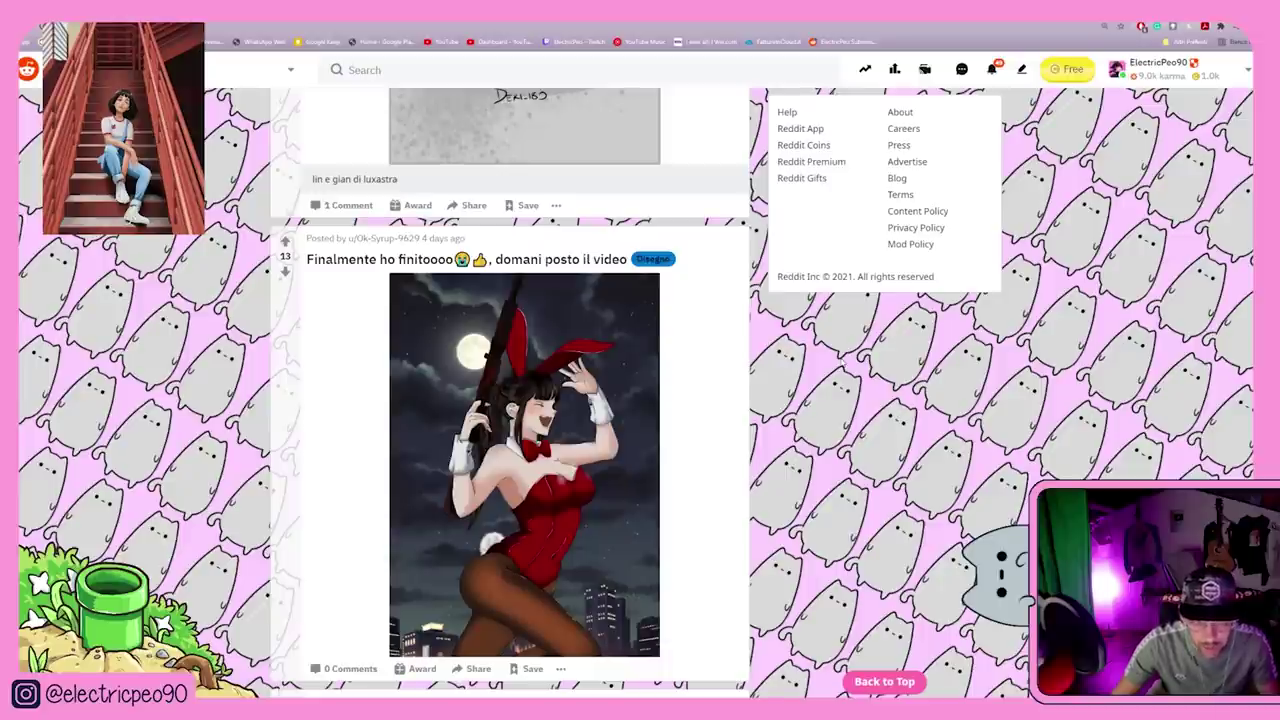
# - Copy the red bunny-suit girl image from the Reddit post with Copia immagine
pyautogui.rightClick(512, 367)
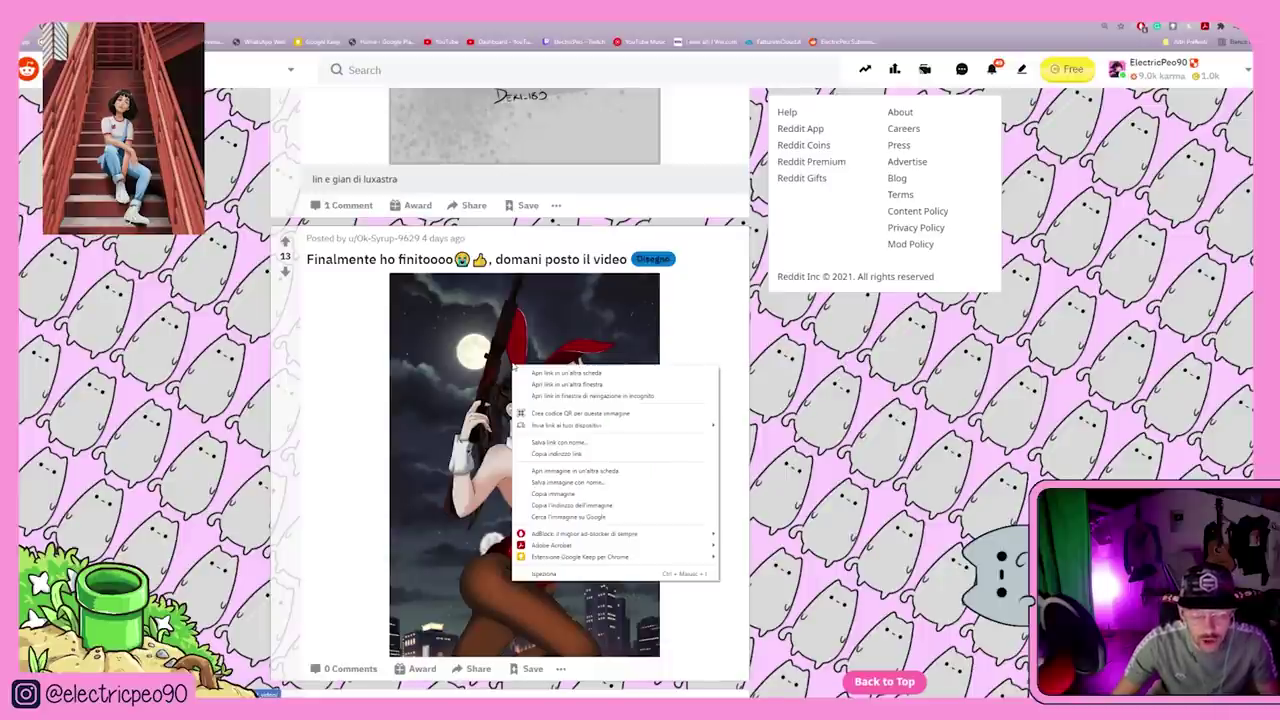
pyautogui.click(553, 493)
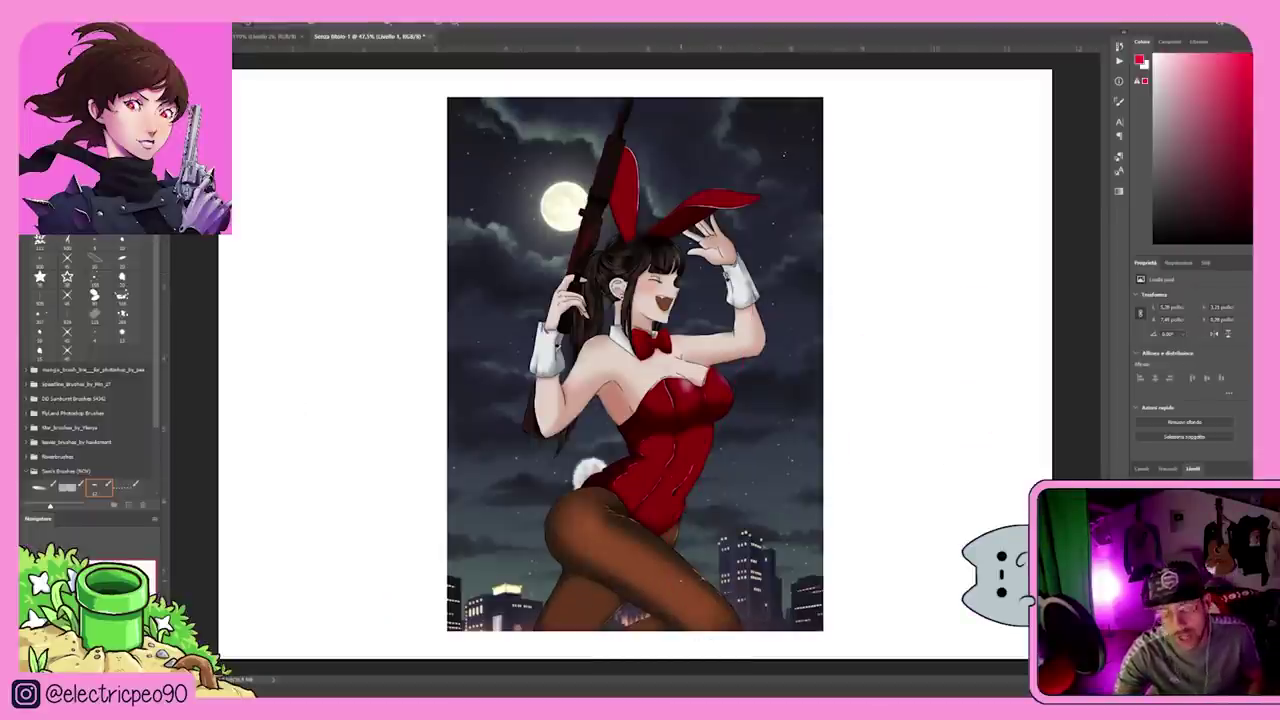
# - Scroll back up to the Haikyuu fan art post and open the image's context menu to copy it
pyautogui.scroll(5, 721, 347)
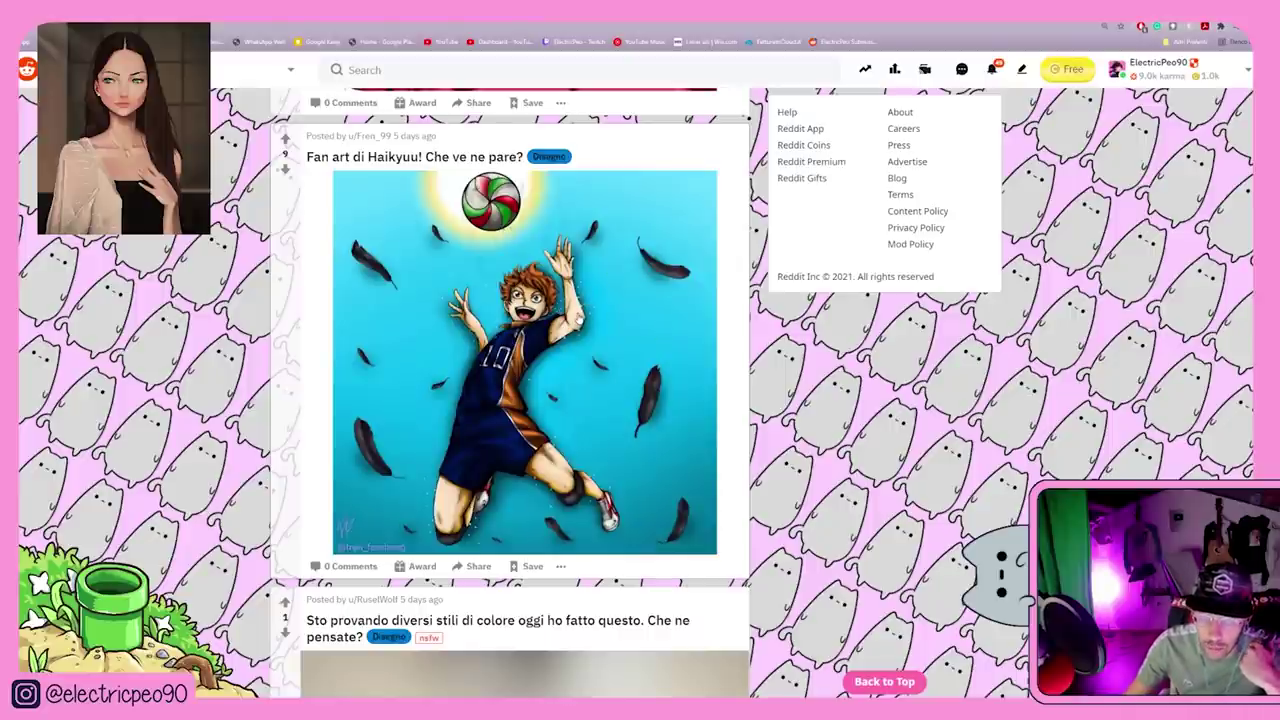
pyautogui.rightClick(577, 305)
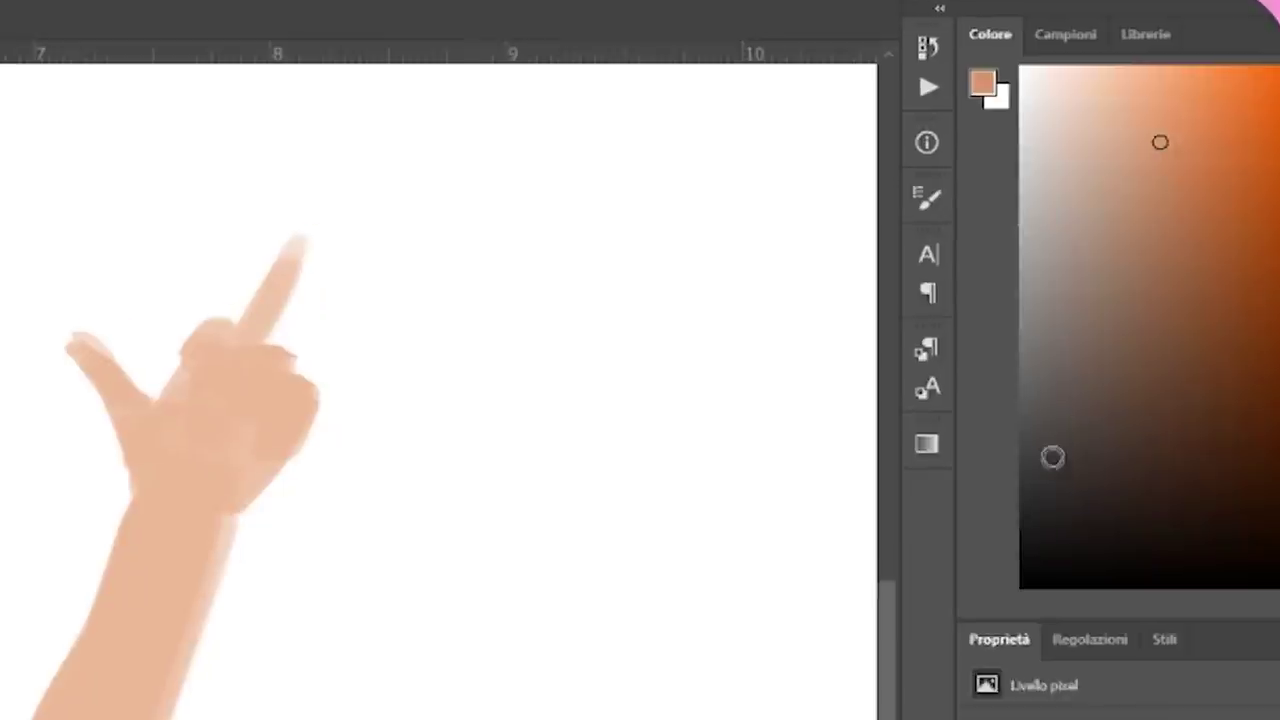
# - Try brown, peach and blue tones in the Colore panel, then sample the arm's skin tone
pyautogui.click(1117, 91)
pyautogui.click(1143, 296)
pyautogui.click(1100, 94)
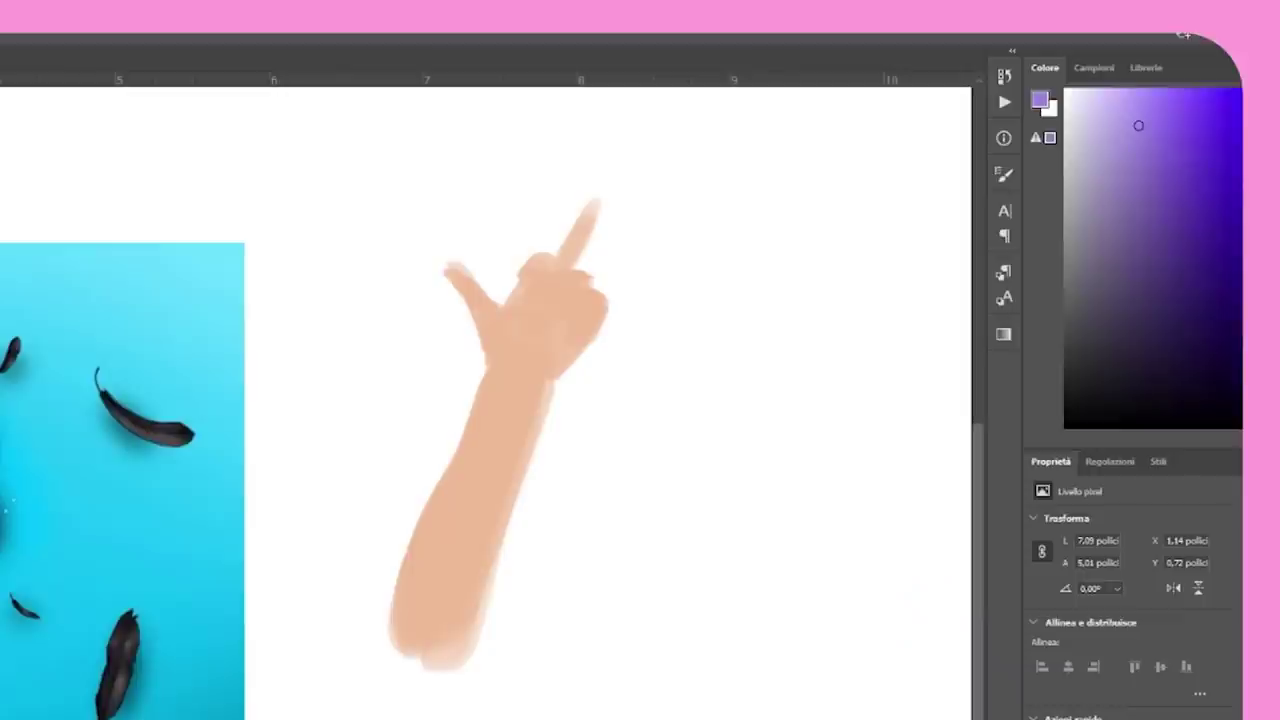
pyautogui.click(1140, 192)
pyautogui.keyDown('alt'); pyautogui.click(490, 487); pyautogui.keyUp('alt')
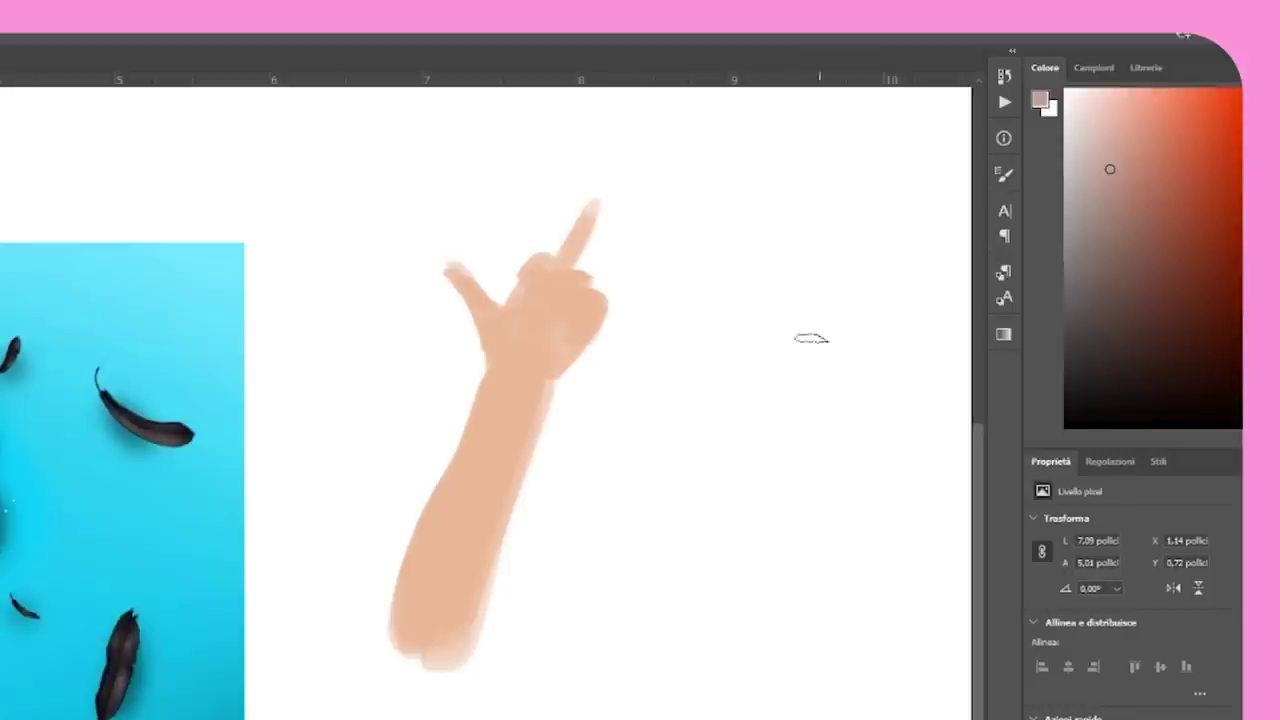
# - Paint darker shading over the whole arm and hand, redoing two strokes
pyautogui.moveTo(503, 456); pyautogui.dragTo(429, 651)
pyautogui.hotkey('ctrl', 'z')
pyautogui.moveTo(543, 386); pyautogui.dragTo(437, 634)
pyautogui.hotkey('ctrl', 'z')
pyautogui.moveTo(560, 280)
pyautogui.mouseDown()
pyautogui.moveTo(465, 460)
pyautogui.moveTo(503, 394)
pyautogui.moveTo(517, 424)
pyautogui.moveTo(420, 571)
pyautogui.moveTo(423, 634)
pyautogui.mouseUp()
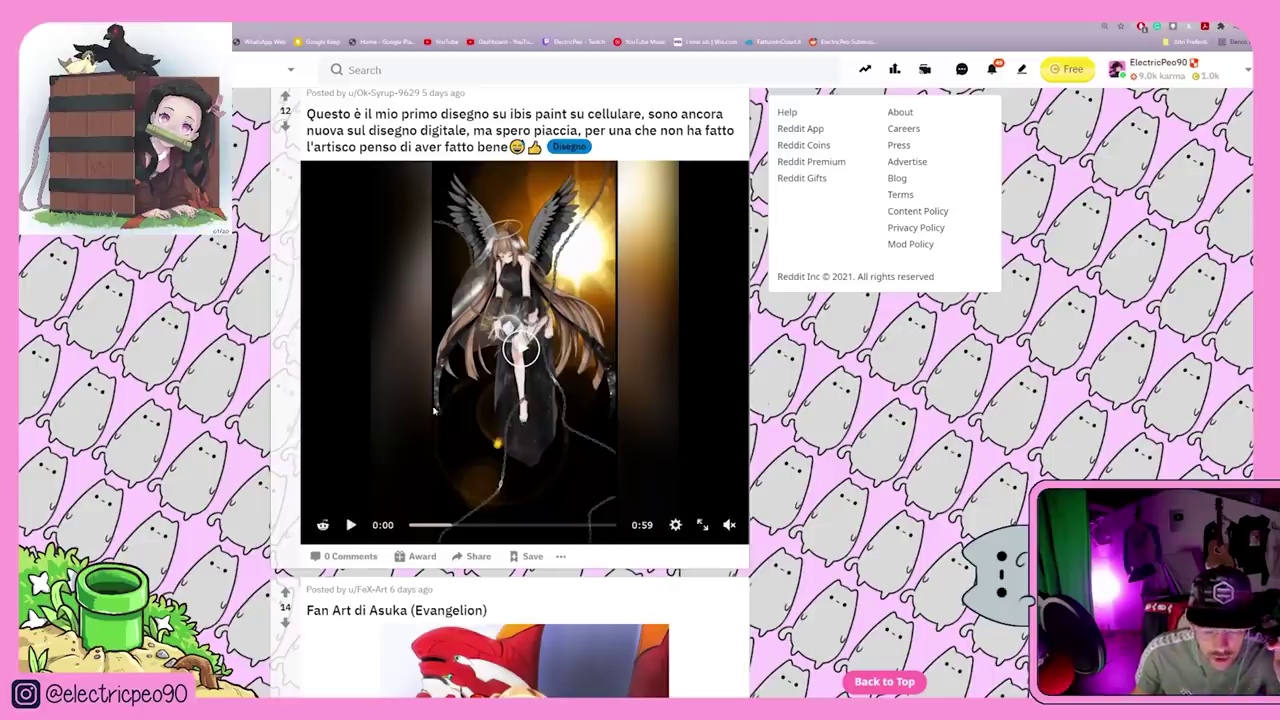
# - Play the winged-girl drawing video post
pyautogui.click(355, 524)
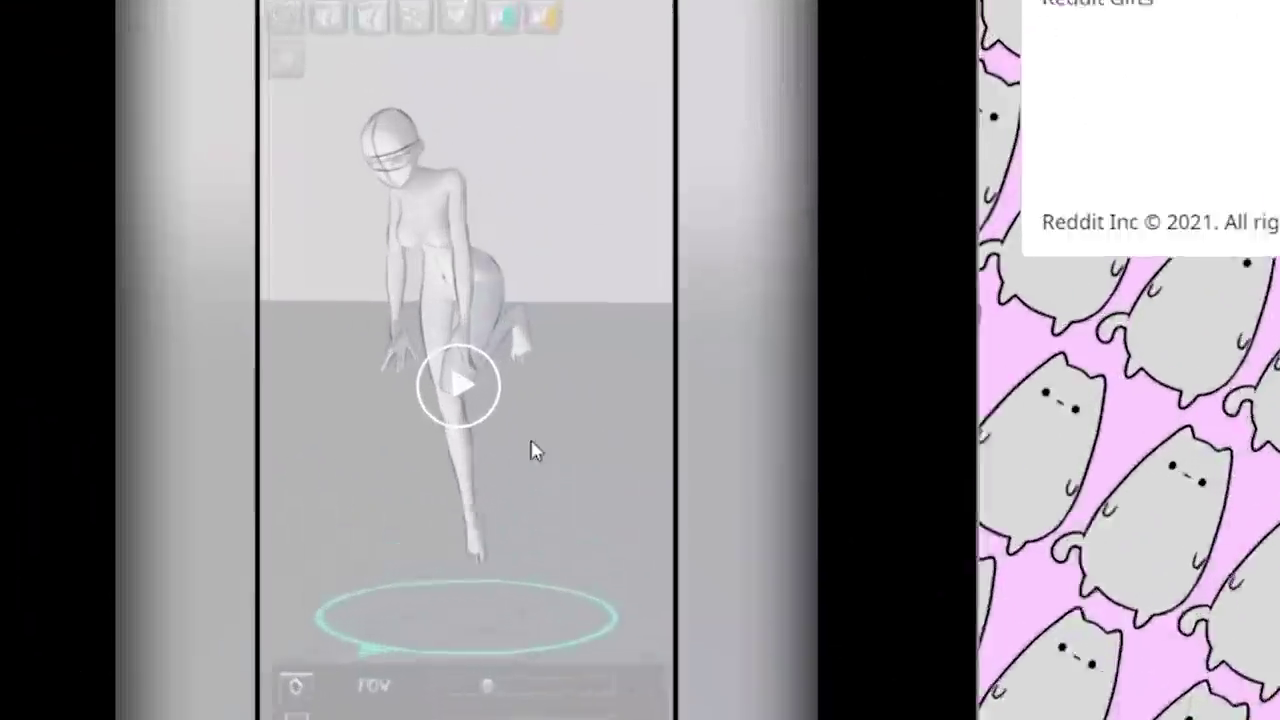